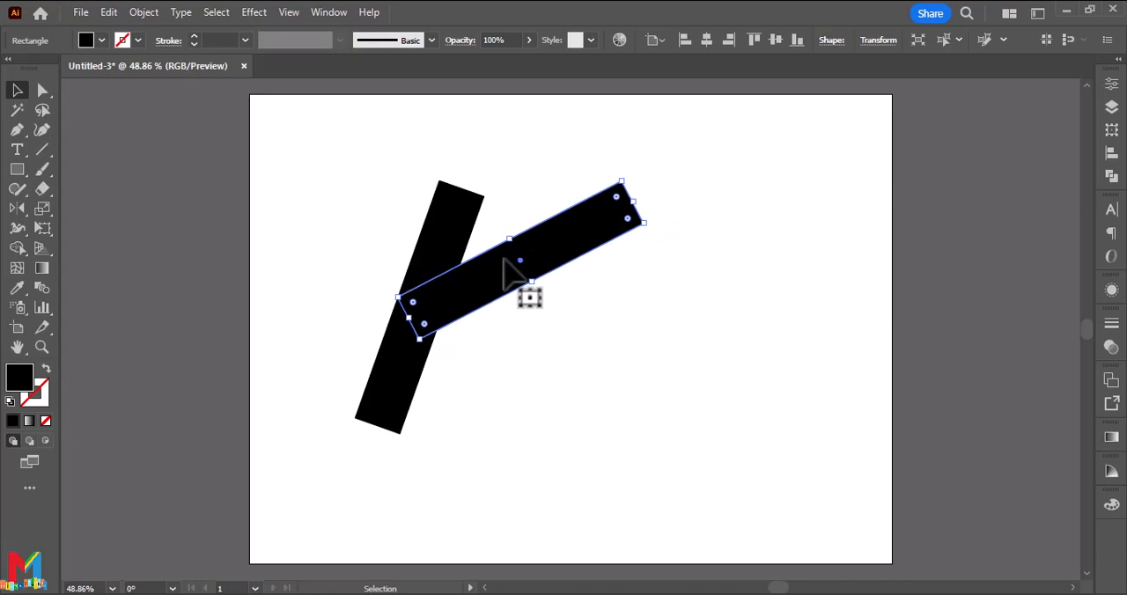
Rotate the diagonal bar to a steeper angle and move it so its lower end overlaps the slanted stem.
{"action": "left_click_drag", "start_coordinate": [652, 227], "coordinate": [642, 189]}
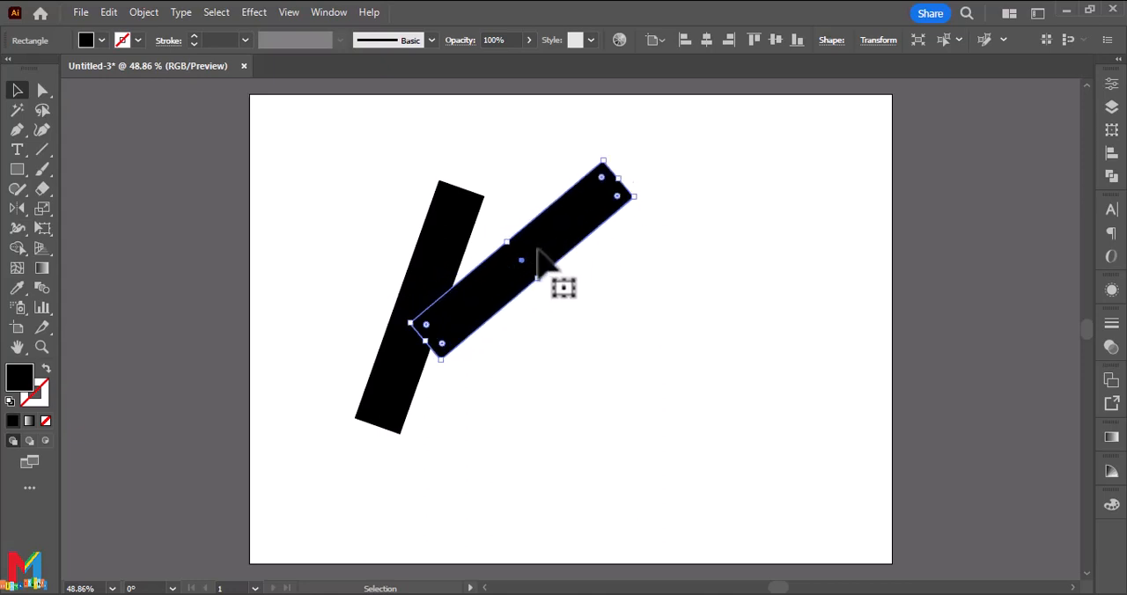
{"action": "left_click_drag", "start_coordinate": [539, 261], "coordinate": [524, 256]}
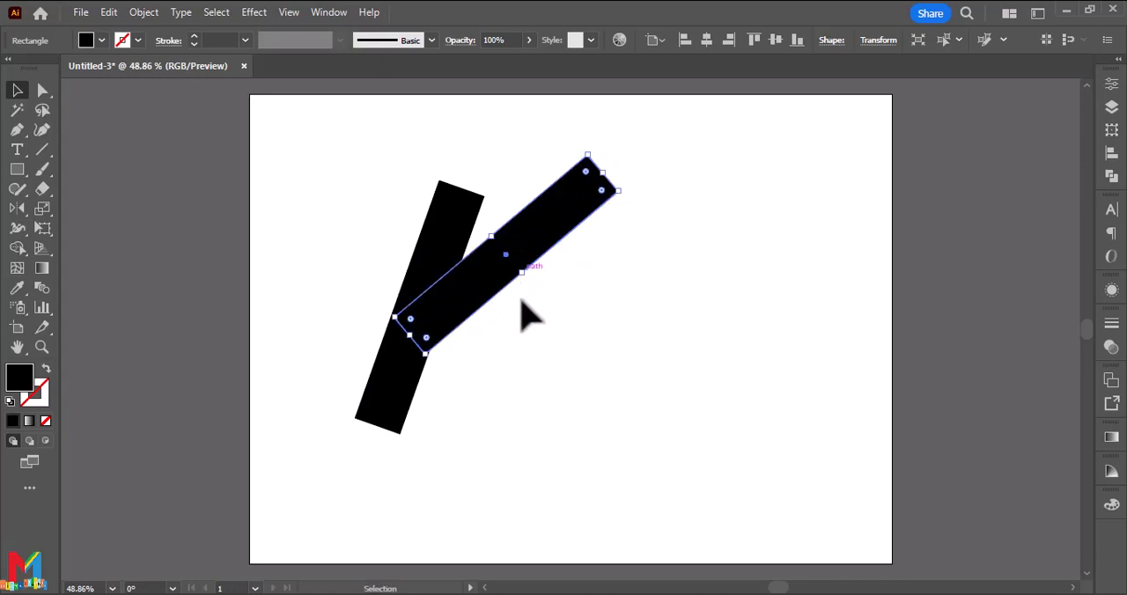
{"action": "left_click", "coordinate": [540, 381]}
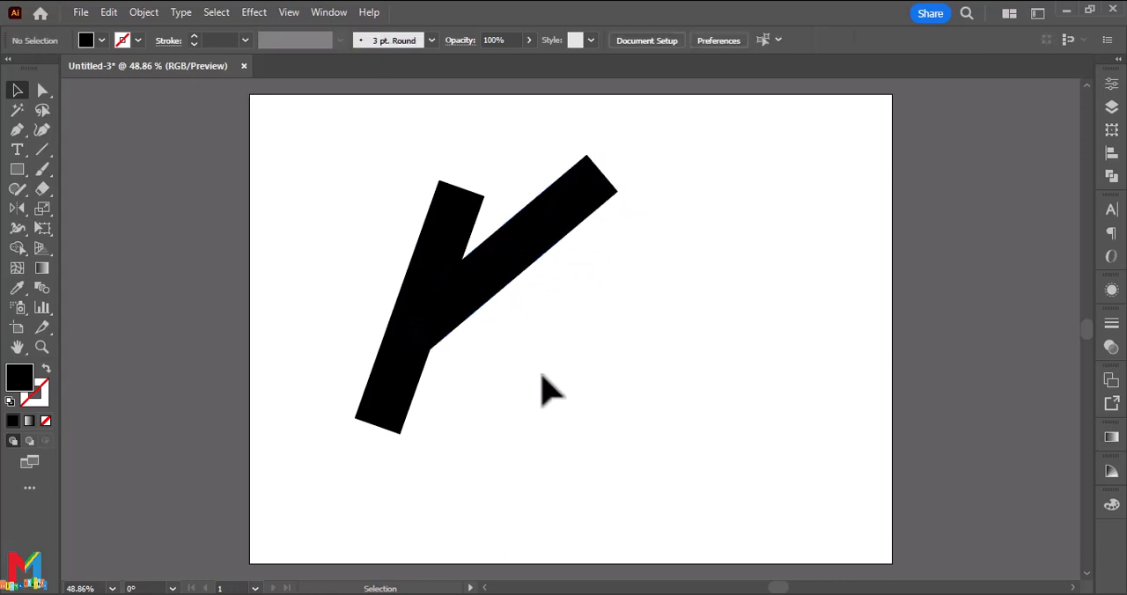
Reflect a copy of the diagonal bar and move it down to form the lower leg of the K.
{"action": "left_click", "coordinate": [461, 291]}
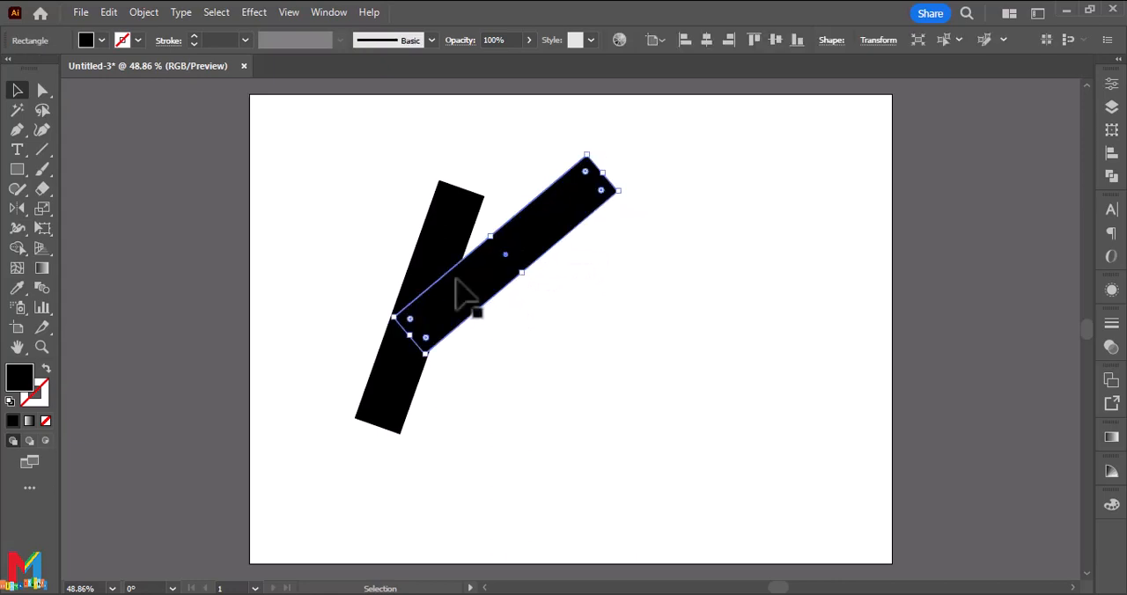
{"action": "double_click", "coordinate": [17, 209]}
{"action": "left_click", "coordinate": [495, 401]}
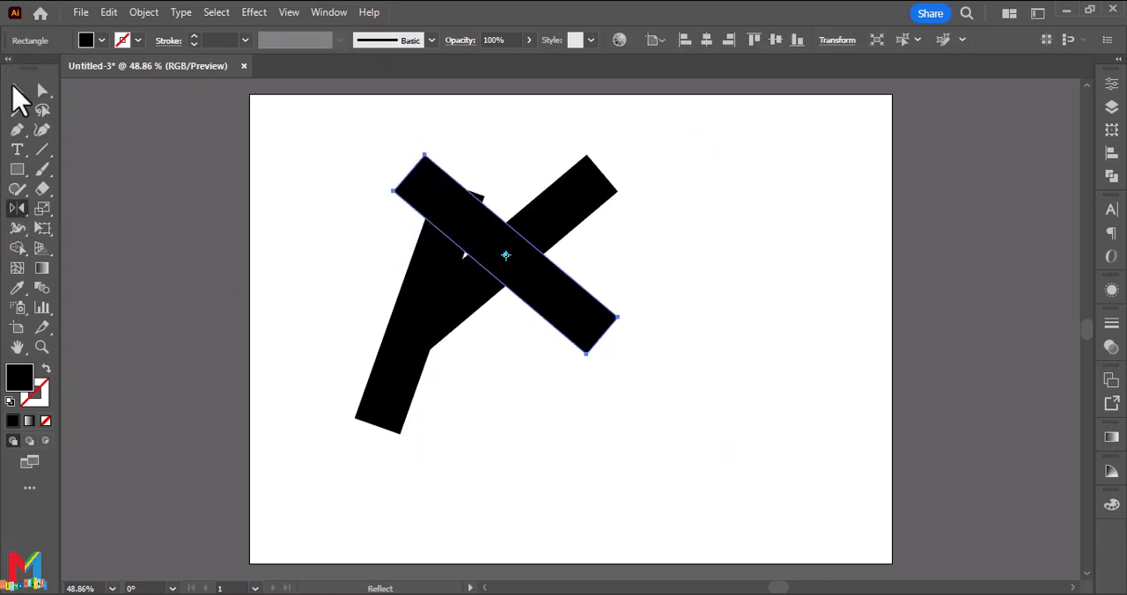
{"action": "left_click", "coordinate": [17, 92]}
{"action": "left_click_drag", "start_coordinate": [473, 255], "coordinate": [471, 380]}
{"action": "left_click", "coordinate": [639, 352]}
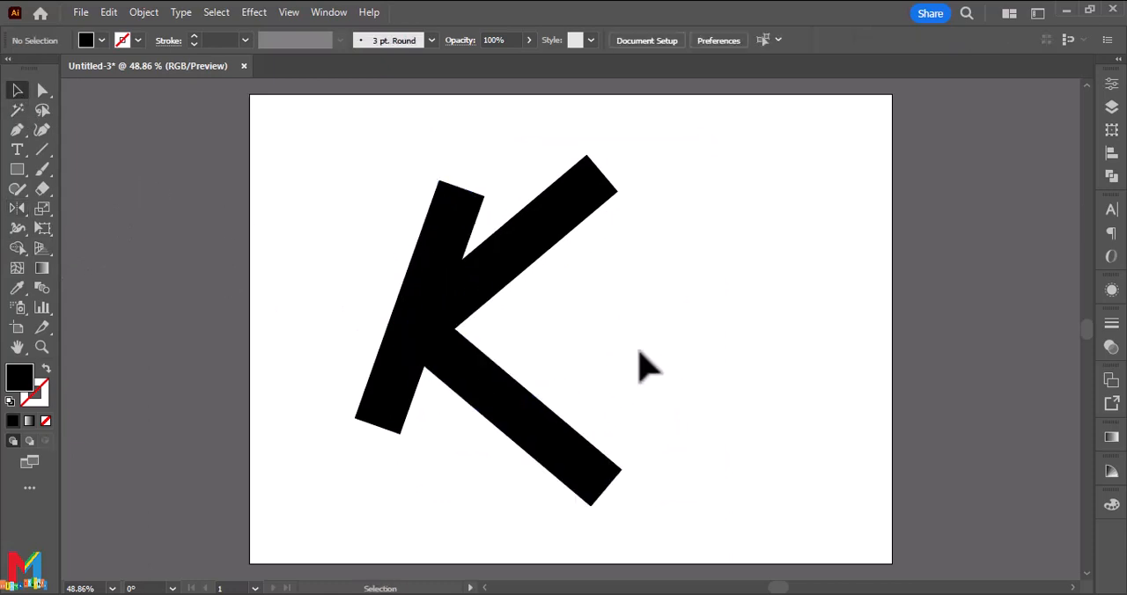
Draw an unfilled rectangle with a 1 pt black stroke across the K's middle and slightly reduce its height.
{"action": "left_click", "coordinate": [20, 171]}
{"action": "left_click", "coordinate": [68, 169]}
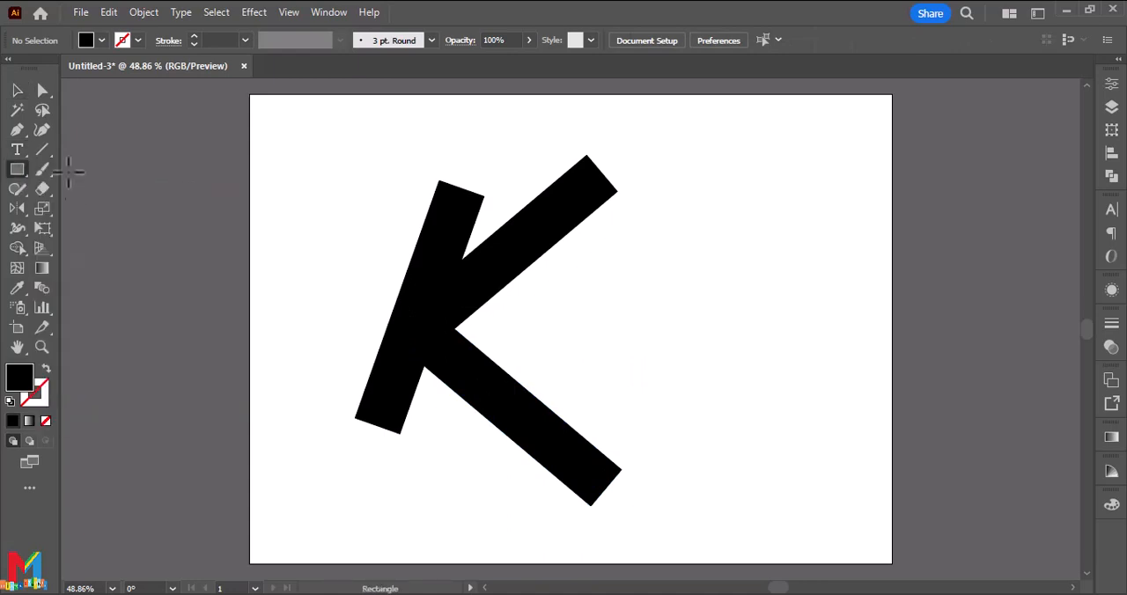
{"action": "left_click", "coordinate": [45, 369]}
{"action": "left_click_drag", "start_coordinate": [672, 224], "coordinate": [309, 418]}
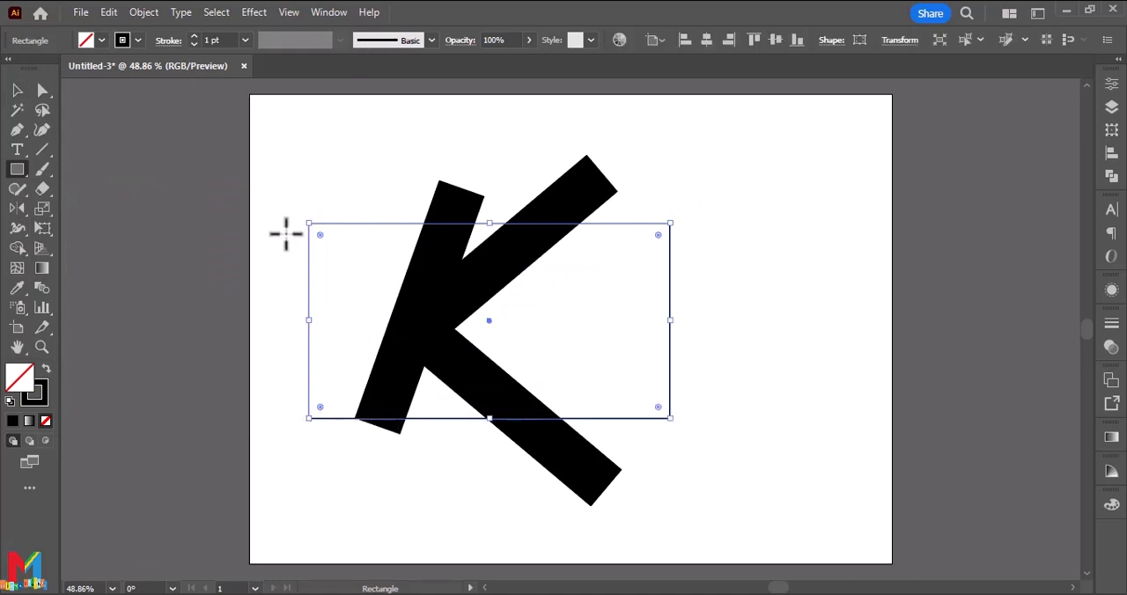
{"action": "left_click_drag", "start_coordinate": [490, 421], "coordinate": [490, 414]}
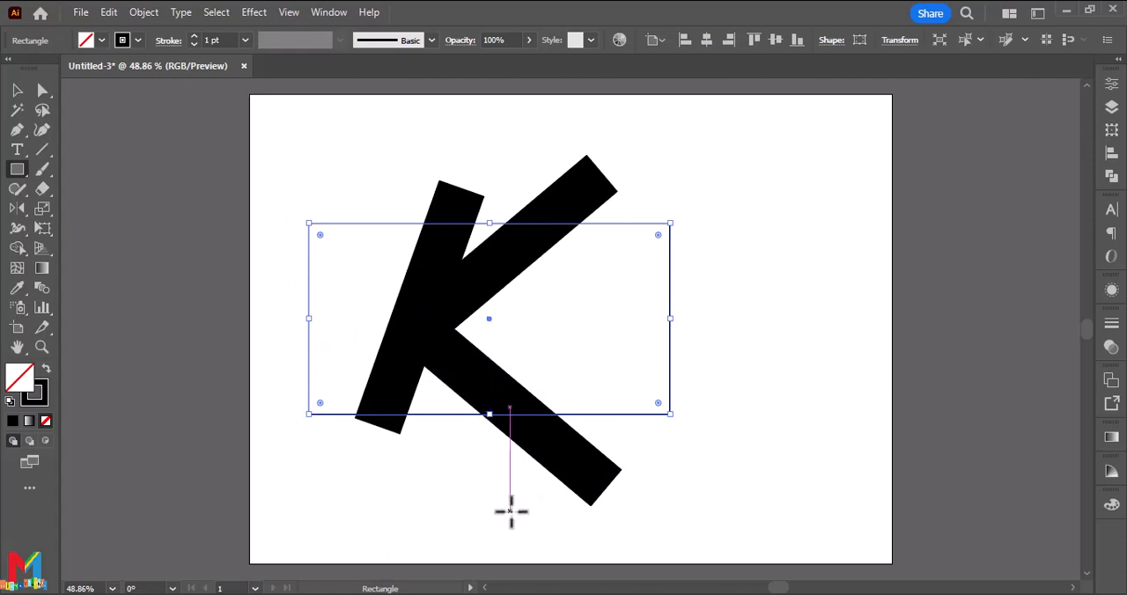
{"action": "left_click", "coordinate": [16, 90]}
{"action": "left_click", "coordinate": [393, 483]}
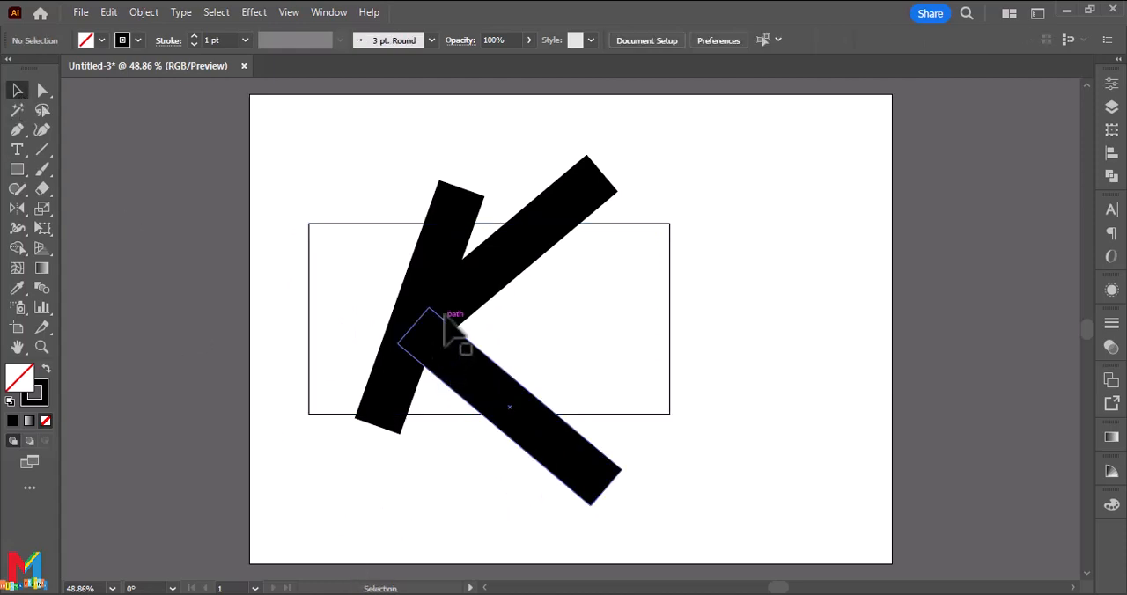
Move the K's lower leg slightly up and its upper arm slightly down to tighten their junction at the stem.
{"action": "left_click_drag", "start_coordinate": [458, 365], "coordinate": [458, 353]}
{"action": "left_click", "coordinate": [477, 459]}
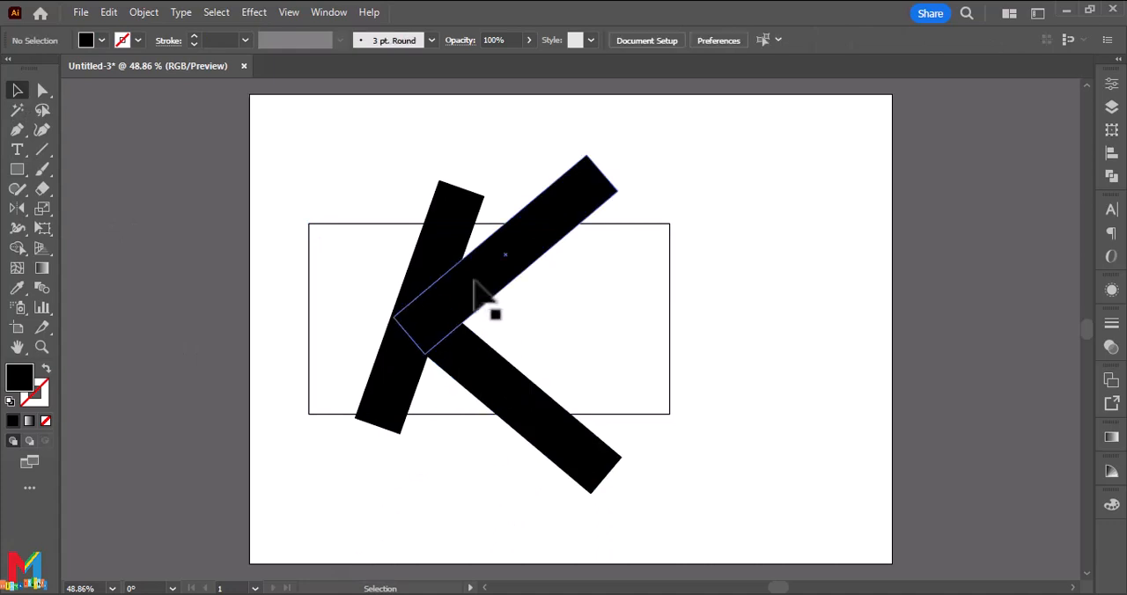
{"action": "left_click_drag", "start_coordinate": [476, 286], "coordinate": [476, 292]}
{"action": "left_click", "coordinate": [440, 563]}
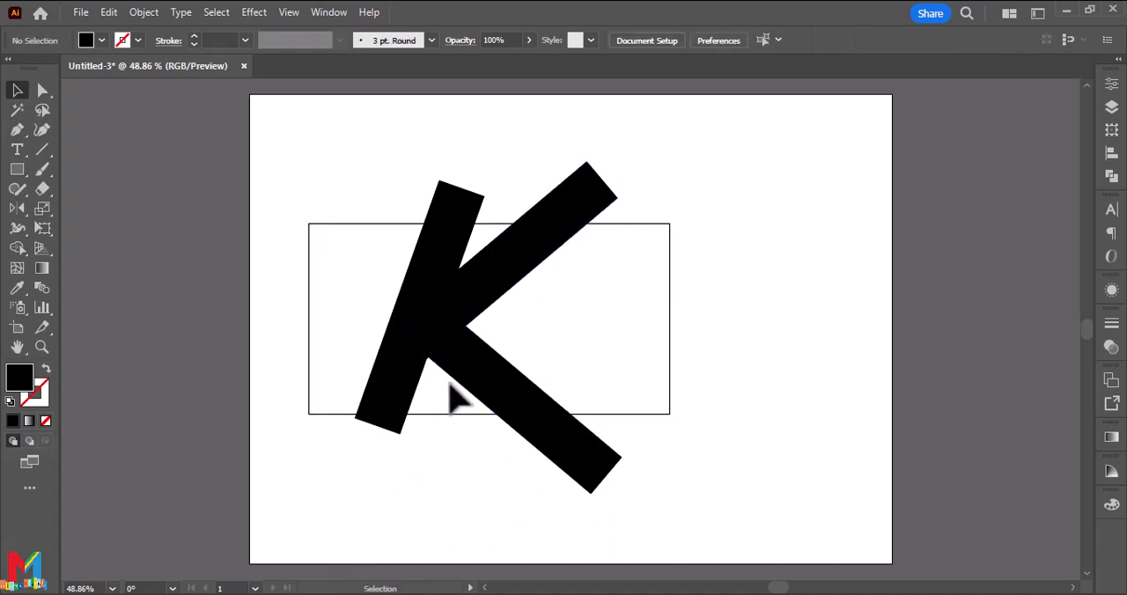
{"action": "key", "text": "ctrl+a"}
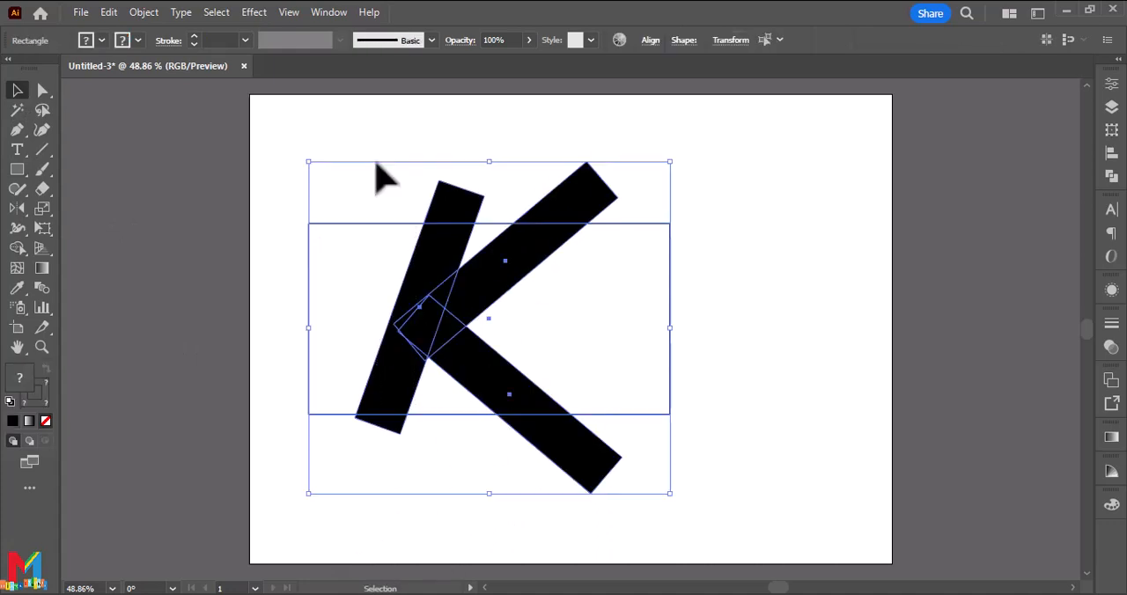
{"action": "left_click", "coordinate": [474, 485]}
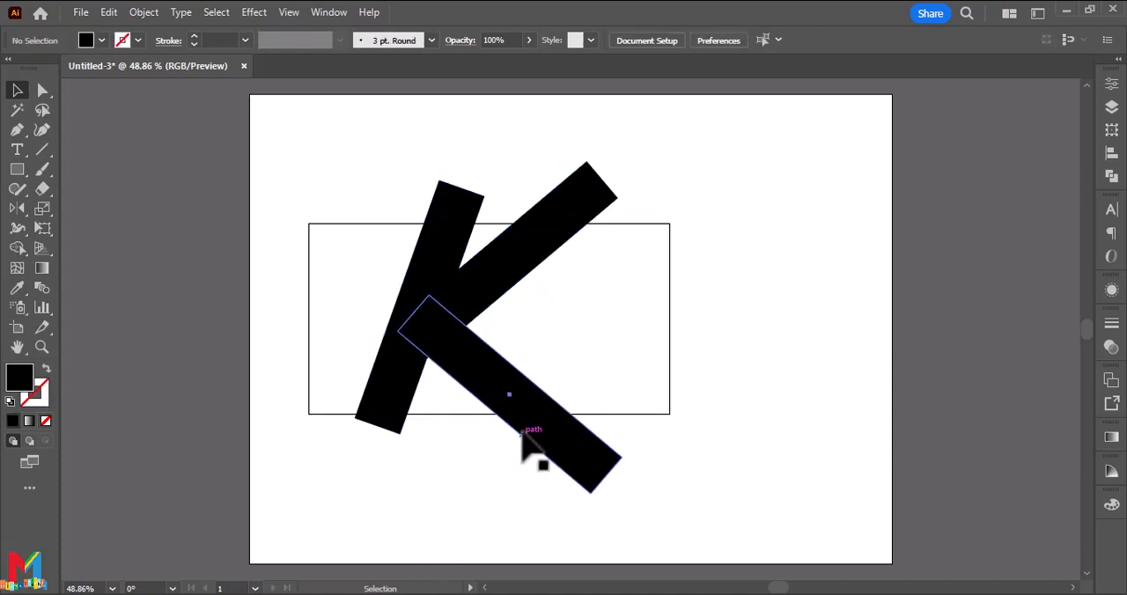
{"action": "left_click_drag", "start_coordinate": [521, 432], "coordinate": [521, 426]}
{"action": "left_click", "coordinate": [483, 504]}
Trim off the ends of all three bars that extend outside the rectangle with the Shape Builder.
{"action": "left_click_drag", "start_coordinate": [484, 506], "coordinate": [348, 165]}
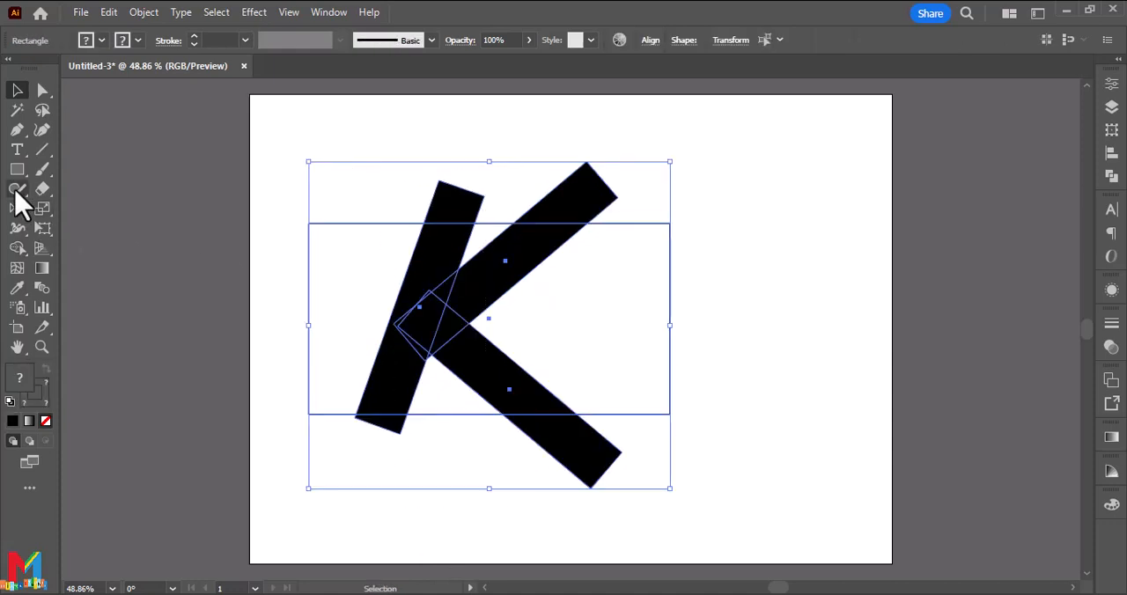
{"action": "key", "text": "shift+m"}
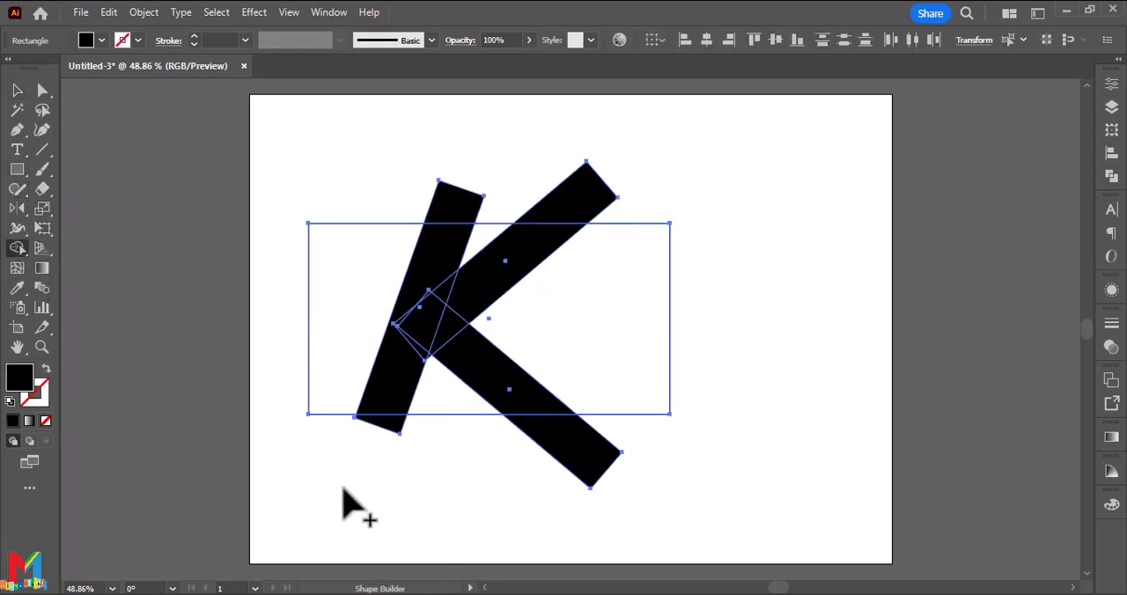
{"action": "left_click", "coordinate": [385, 424], "text": "alt"}
{"action": "left_click", "coordinate": [550, 445], "text": "alt"}
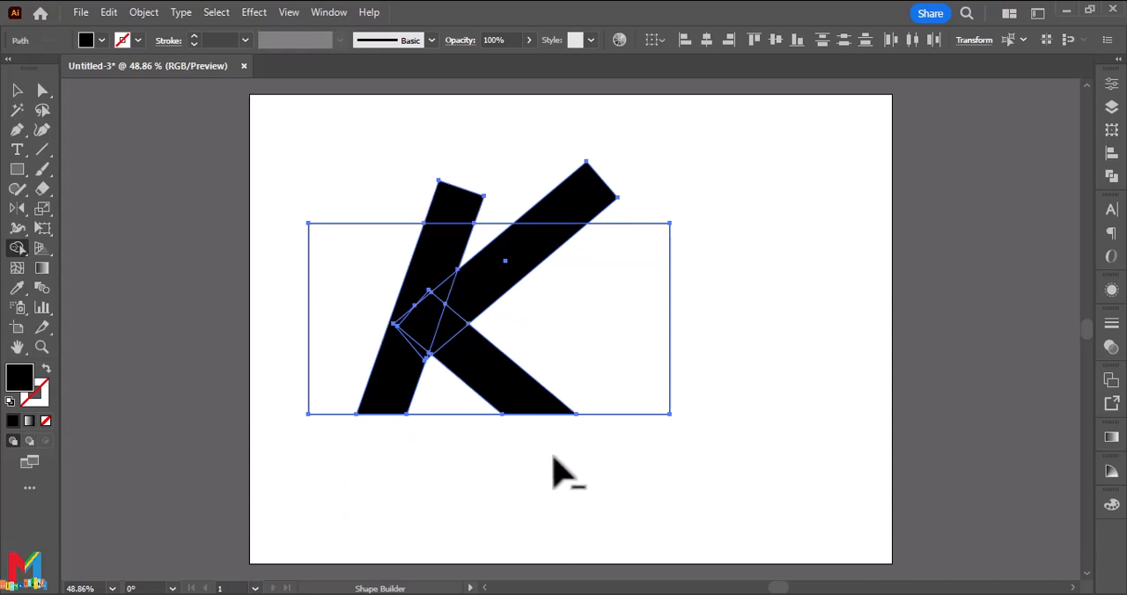
{"action": "left_click", "coordinate": [563, 204], "text": "alt"}
{"action": "left_click", "coordinate": [458, 207], "text": "alt"}
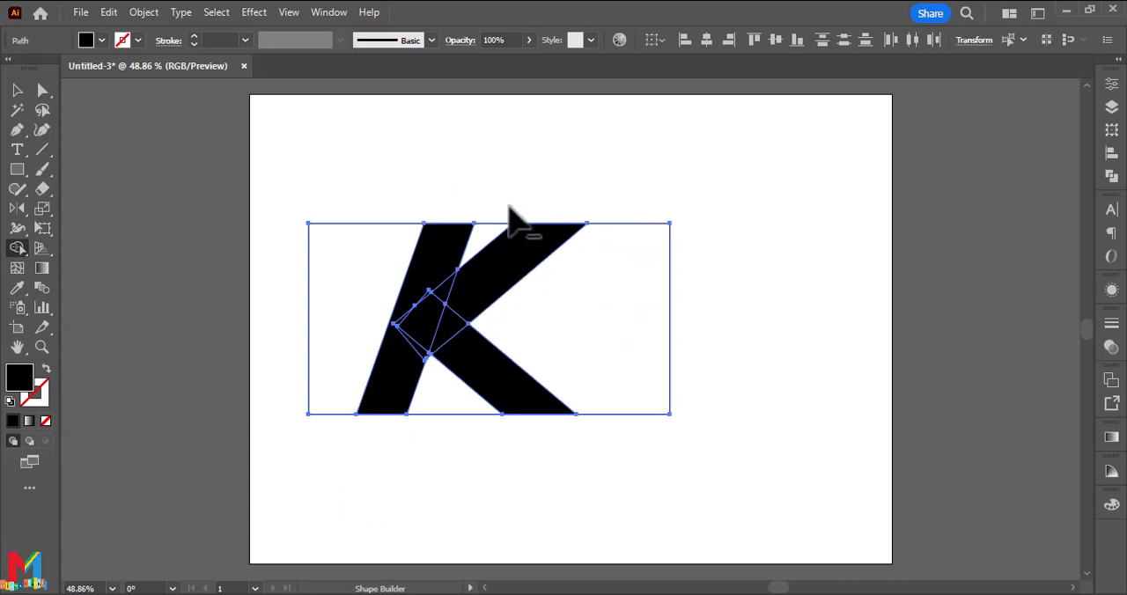
Merge the stem's regions into one shape and the arm and leg regions into another with the Shape Builder.
{"action": "left_click_drag", "start_coordinate": [435, 250], "coordinate": [411, 355]}
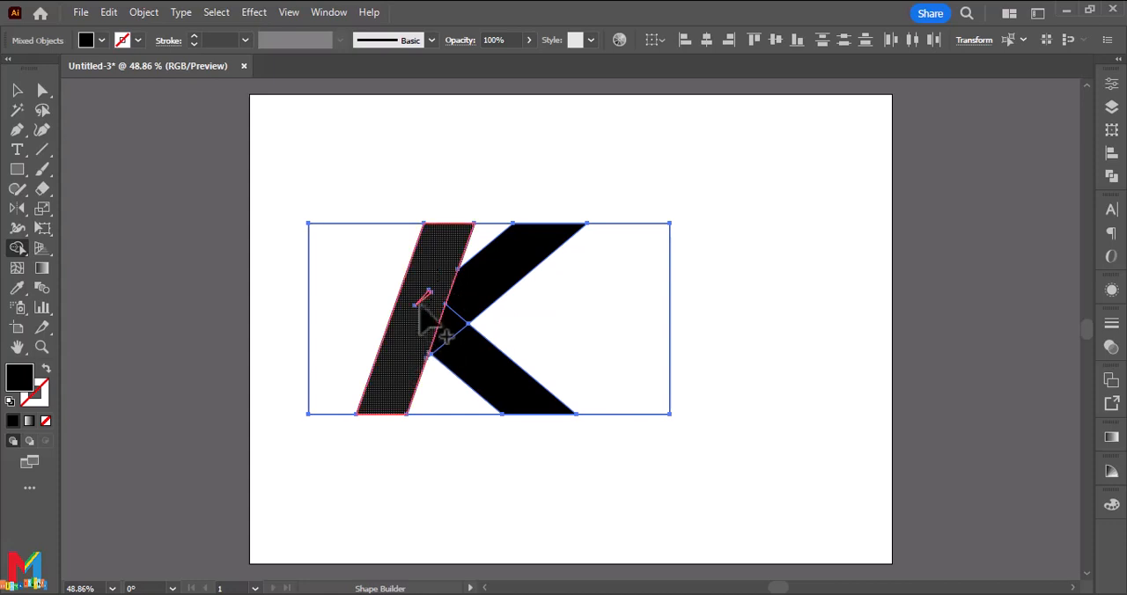
{"action": "mouse_move", "coordinate": [417, 304]}
{"action": "left_mouse_down"}
{"action": "mouse_move", "coordinate": [478, 367]}
{"action": "mouse_move", "coordinate": [453, 329]}
{"action": "mouse_move", "coordinate": [470, 297]}
{"action": "mouse_move", "coordinate": [477, 318]}
{"action": "left_mouse_up"}
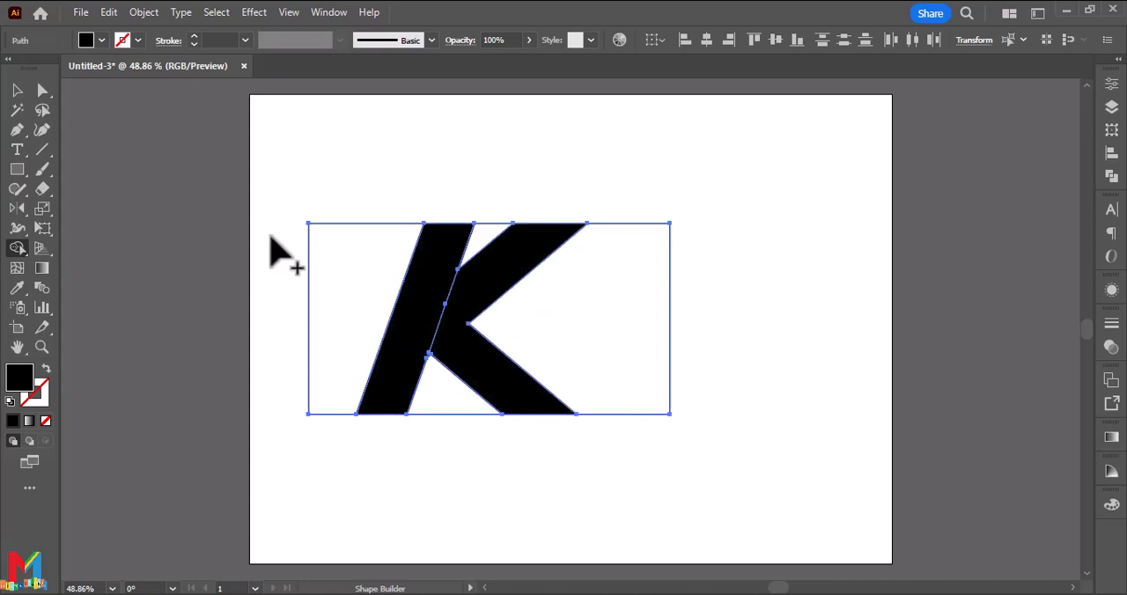
{"action": "left_click", "coordinate": [16, 91]}
{"action": "left_click", "coordinate": [277, 199]}
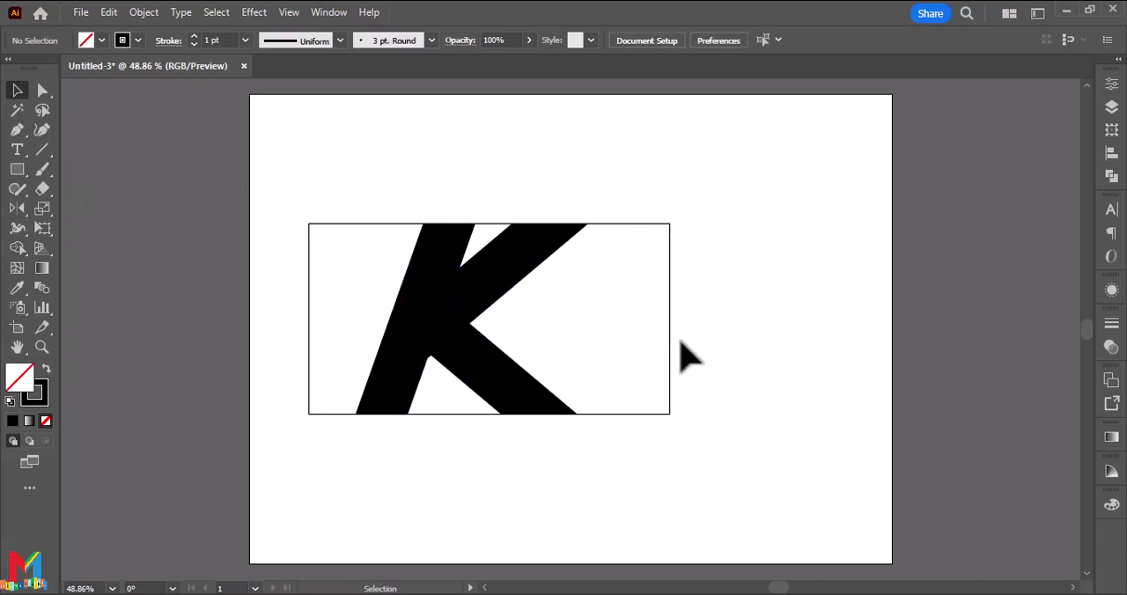
Delete the leftover rectangle pieces on both sides of the K and between the feet of its stem and leg.
{"action": "left_click", "coordinate": [669, 343]}
{"action": "key", "text": "Delete"}
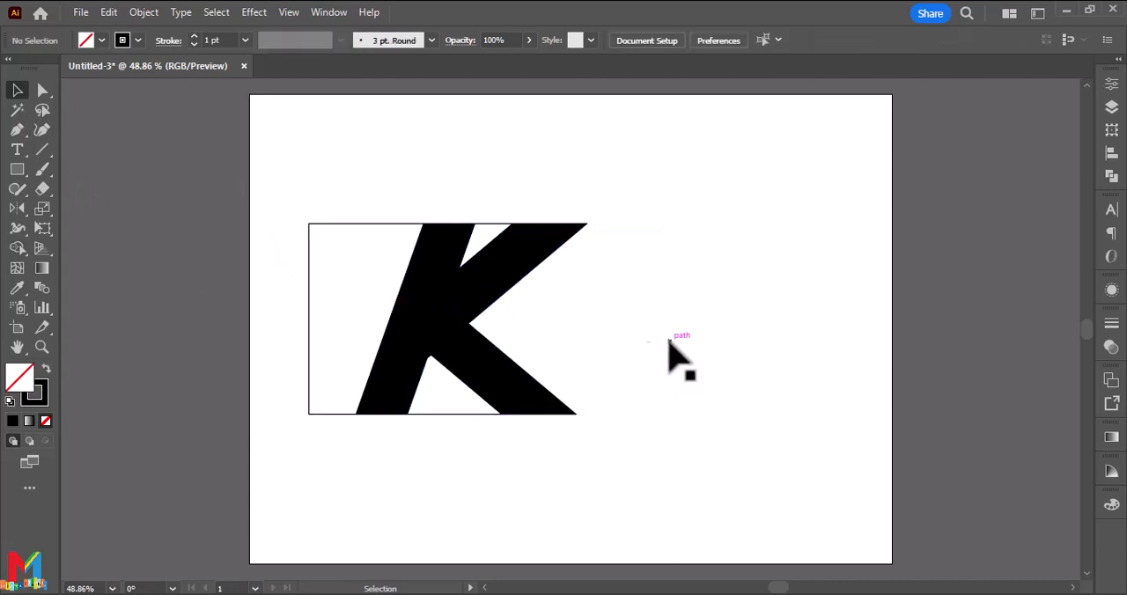
{"action": "left_click", "coordinate": [310, 336]}
{"action": "key", "text": "Delete"}
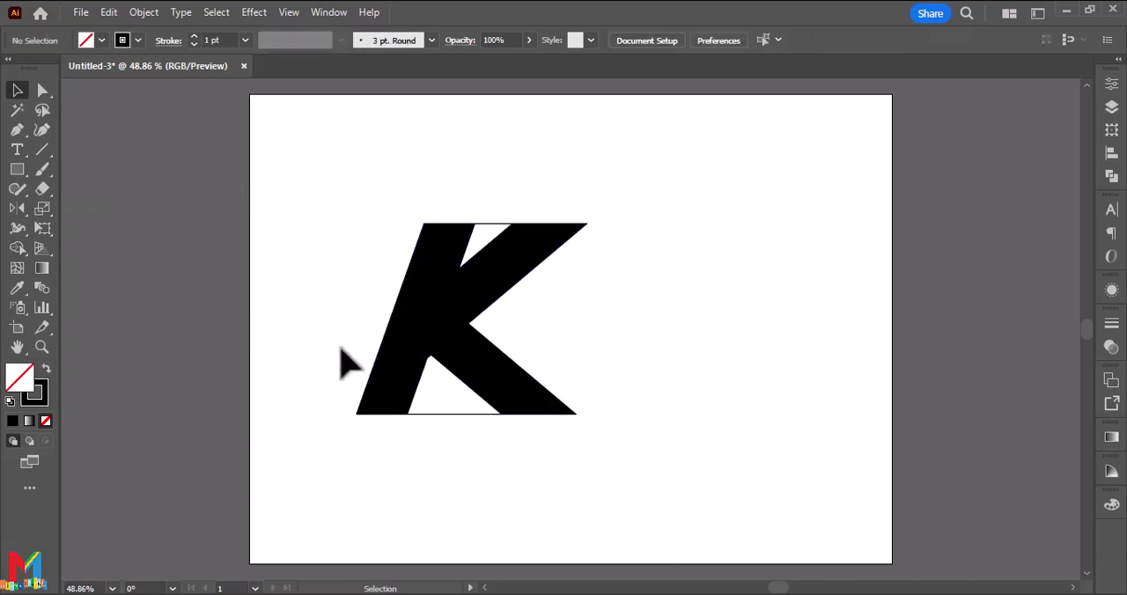
{"action": "left_click", "coordinate": [438, 414]}
{"action": "key", "text": "Delete"}
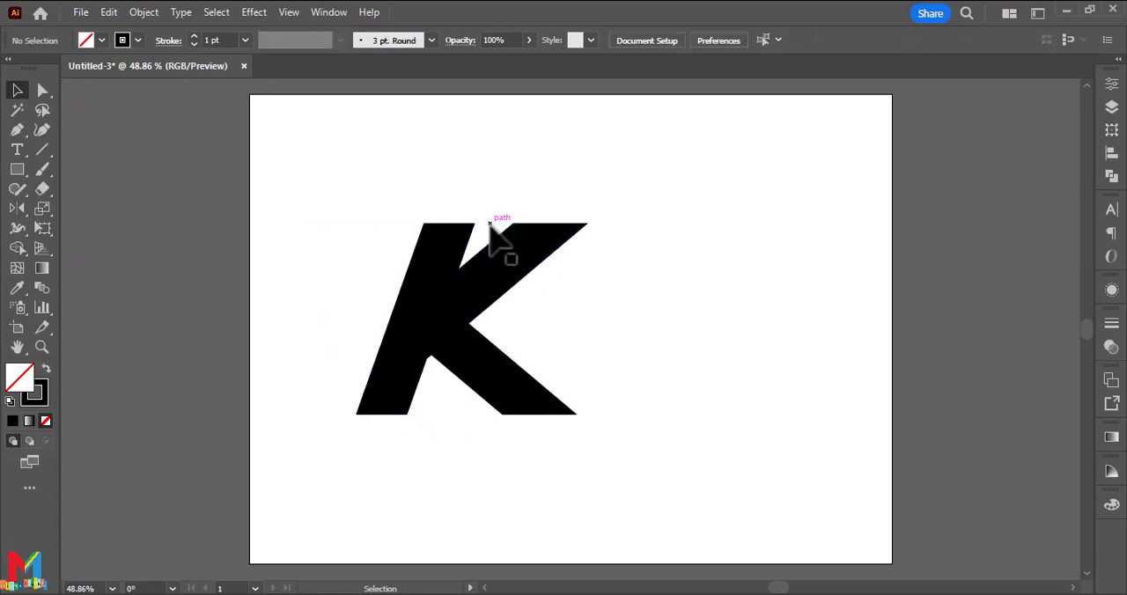
Scale the whole K up proportionally so it fills most of the artboard's height.
{"action": "left_click_drag", "start_coordinate": [617, 188], "coordinate": [473, 443]}
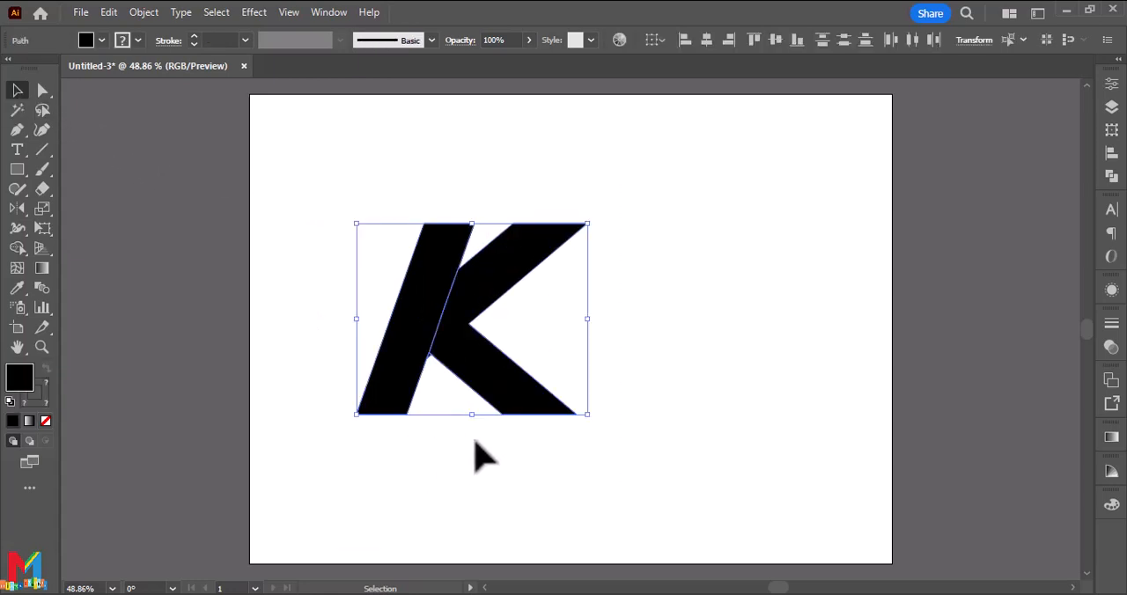
{"action": "left_click_drag", "start_coordinate": [589, 320], "coordinate": [763, 357]}
{"action": "left_click", "coordinate": [660, 549]}
Round the stem's upper-left corner, and round its lower-right corner with a radius of about 107 px.
{"action": "left_click", "coordinate": [465, 335]}
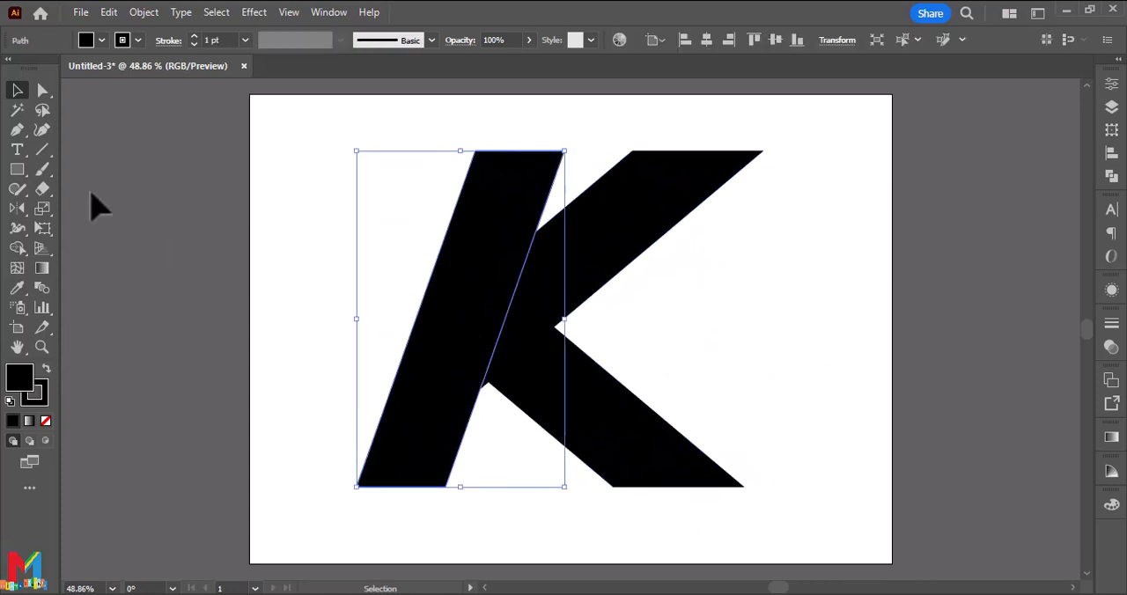
{"action": "left_click", "coordinate": [42, 91]}
{"action": "left_click_drag", "start_coordinate": [484, 165], "coordinate": [518, 196]}
{"action": "left_click", "coordinate": [440, 482]}
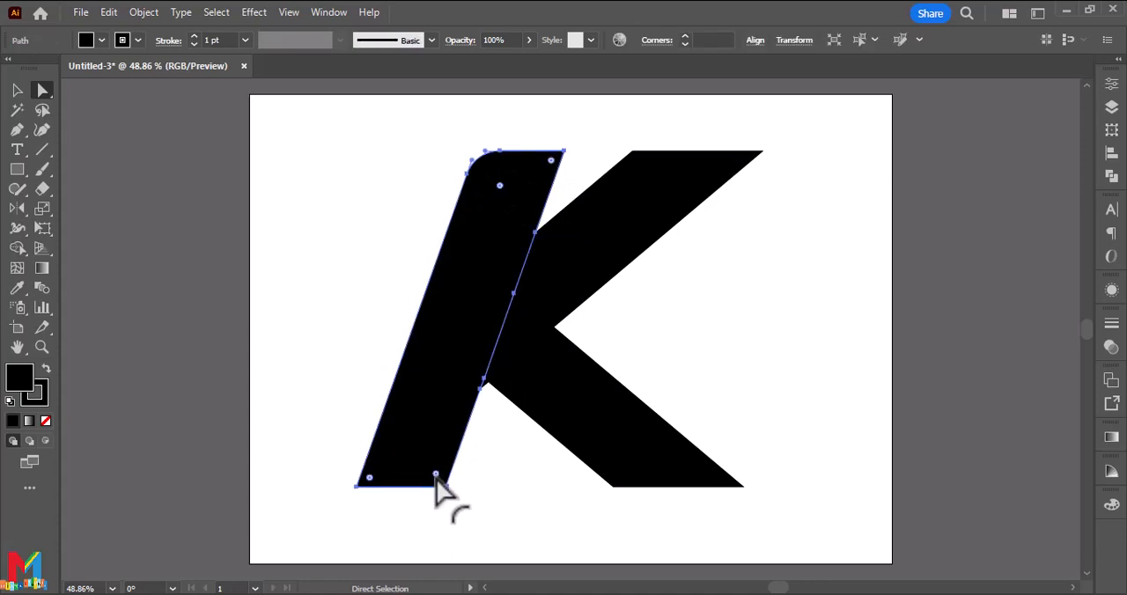
{"action": "left_click_drag", "start_coordinate": [435, 476], "coordinate": [410, 450]}
{"action": "left_click", "coordinate": [272, 415]}
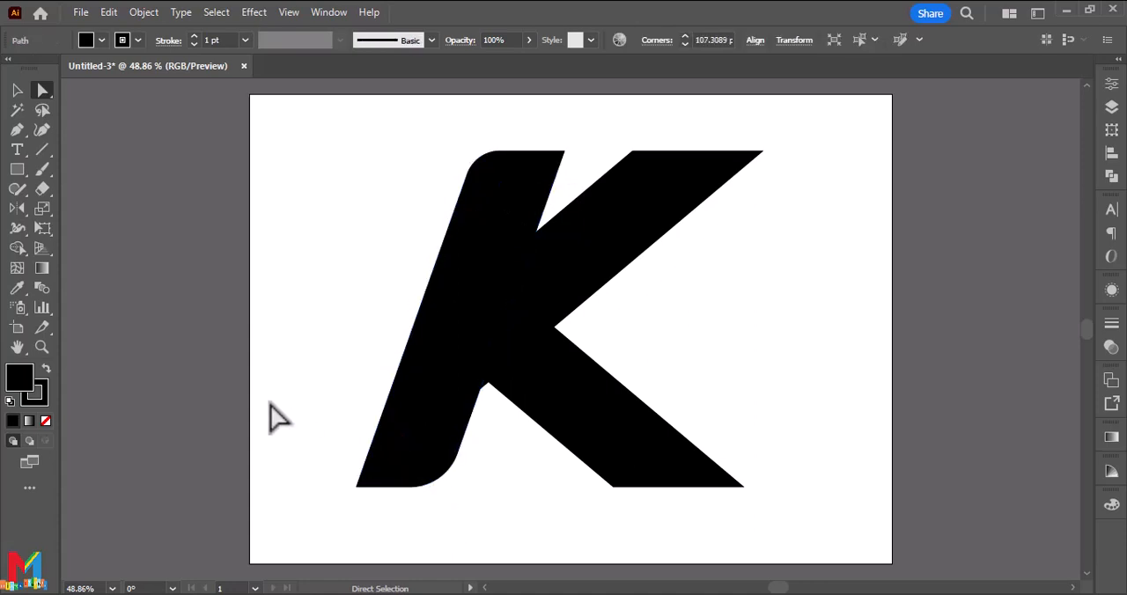
Round the upper arm's outer tip by about 37 px and give the lower leg's inner bottom corner a large curve.
{"action": "left_click", "coordinate": [737, 181]}
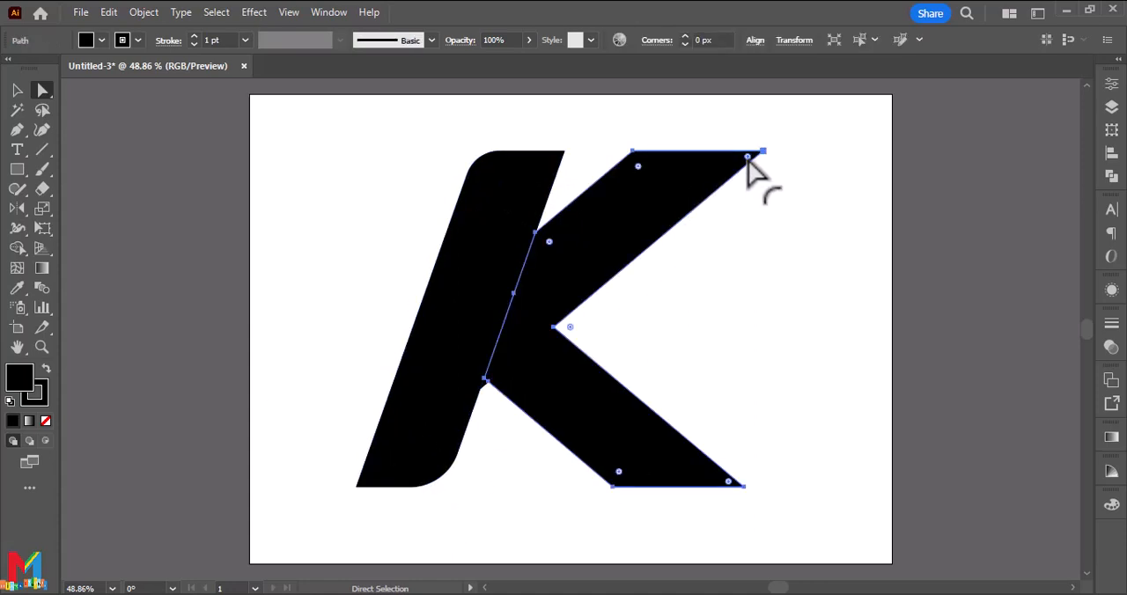
{"action": "left_click_drag", "start_coordinate": [750, 167], "coordinate": [718, 178]}
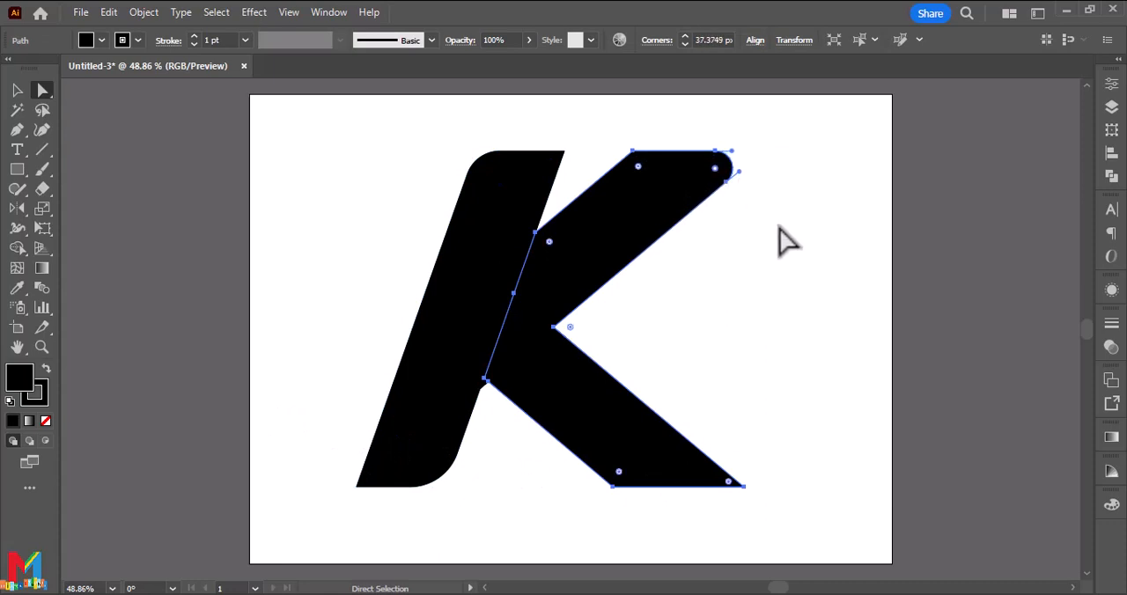
{"action": "left_click", "coordinate": [776, 258]}
{"action": "left_click", "coordinate": [672, 463]}
{"action": "left_click_drag", "start_coordinate": [621, 478], "coordinate": [700, 396]}
{"action": "left_click", "coordinate": [766, 410]}
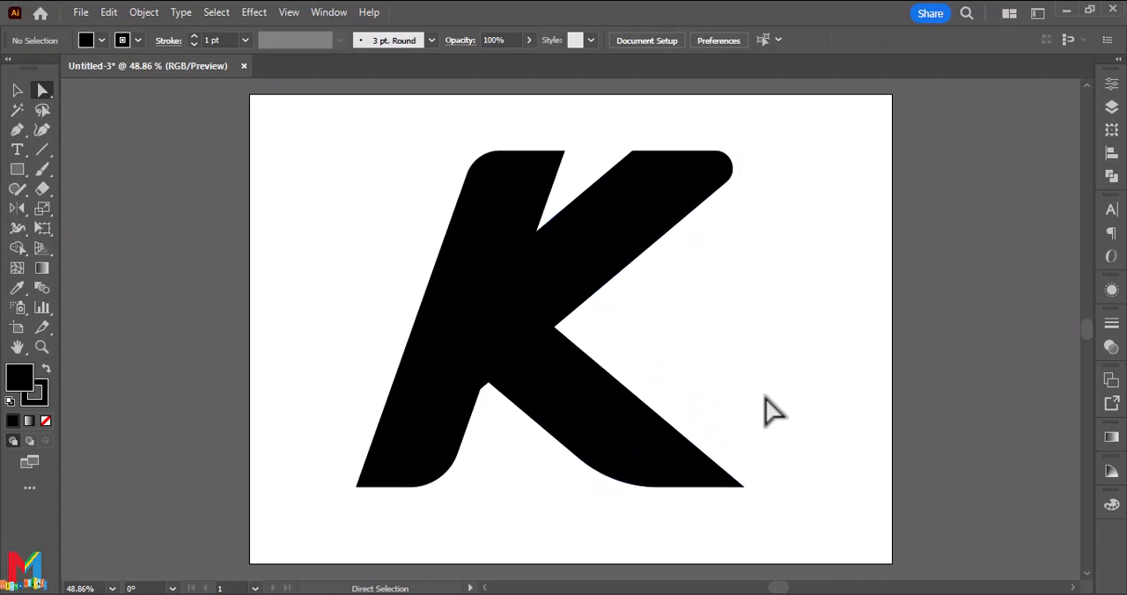
Fill all parts of the K with the light blue swatch.
{"action": "left_click", "coordinate": [15, 92]}
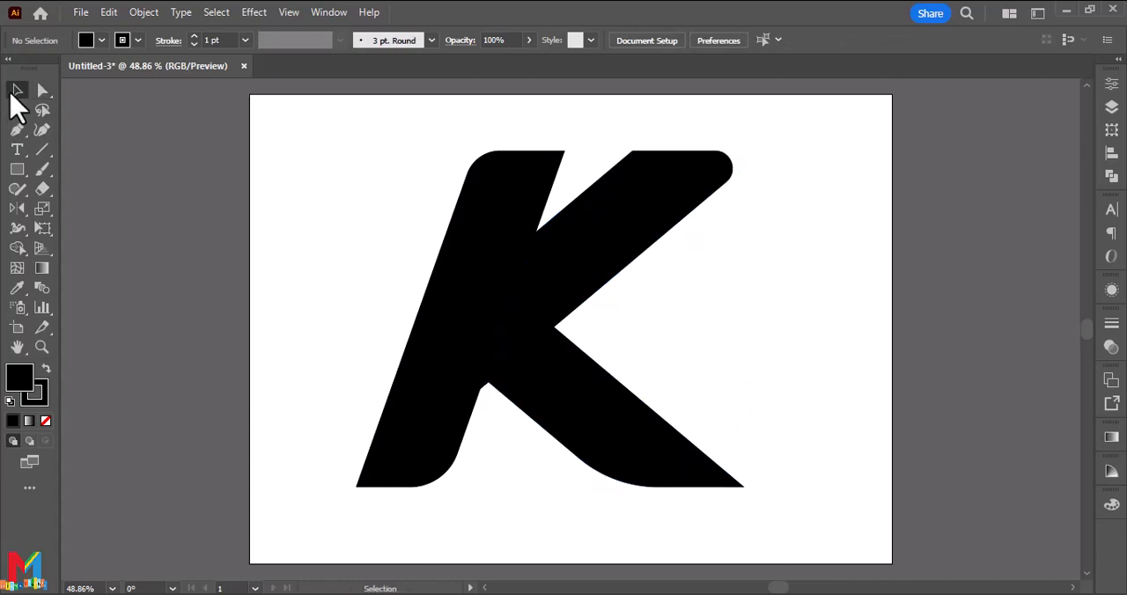
{"action": "left_click_drag", "start_coordinate": [801, 180], "coordinate": [340, 520]}
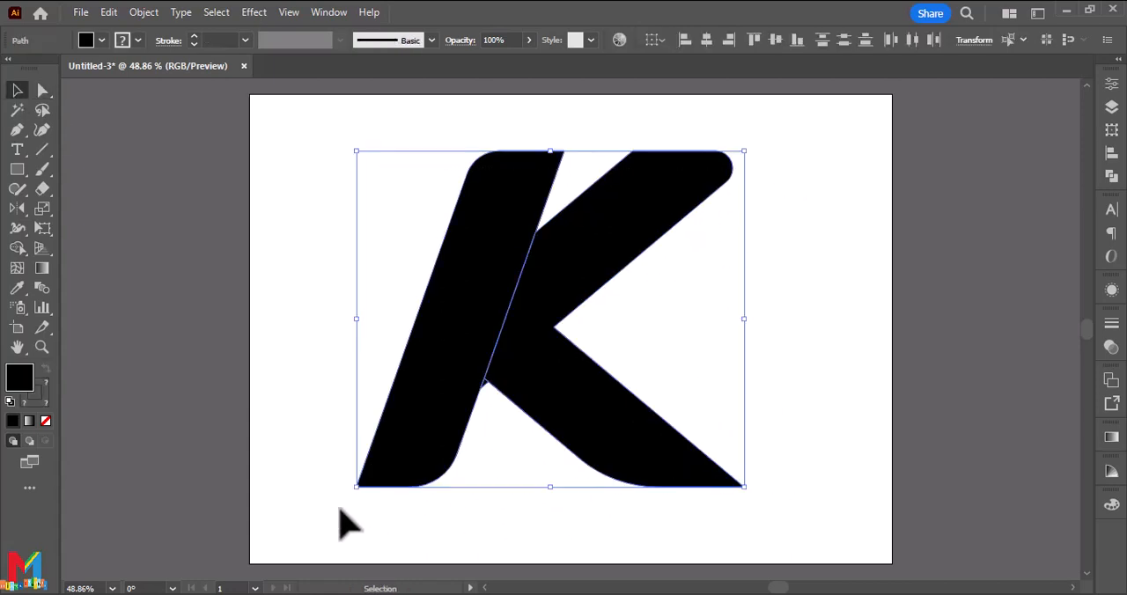
{"action": "left_click", "coordinate": [102, 41]}
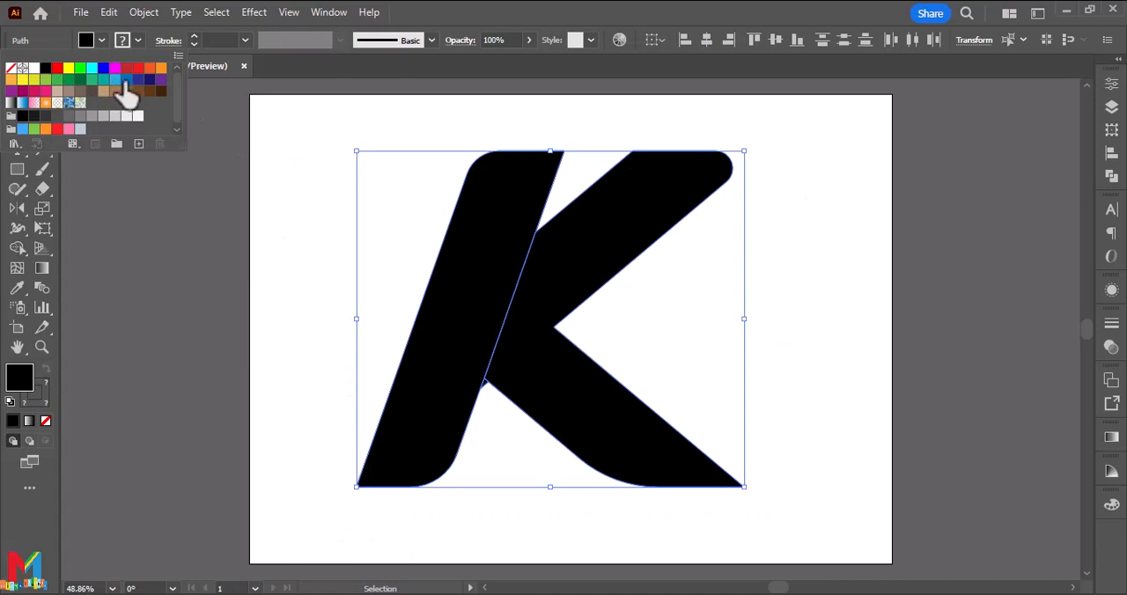
{"action": "left_click", "coordinate": [126, 80]}
{"action": "left_click", "coordinate": [114, 80]}
{"action": "left_click", "coordinate": [343, 276]}
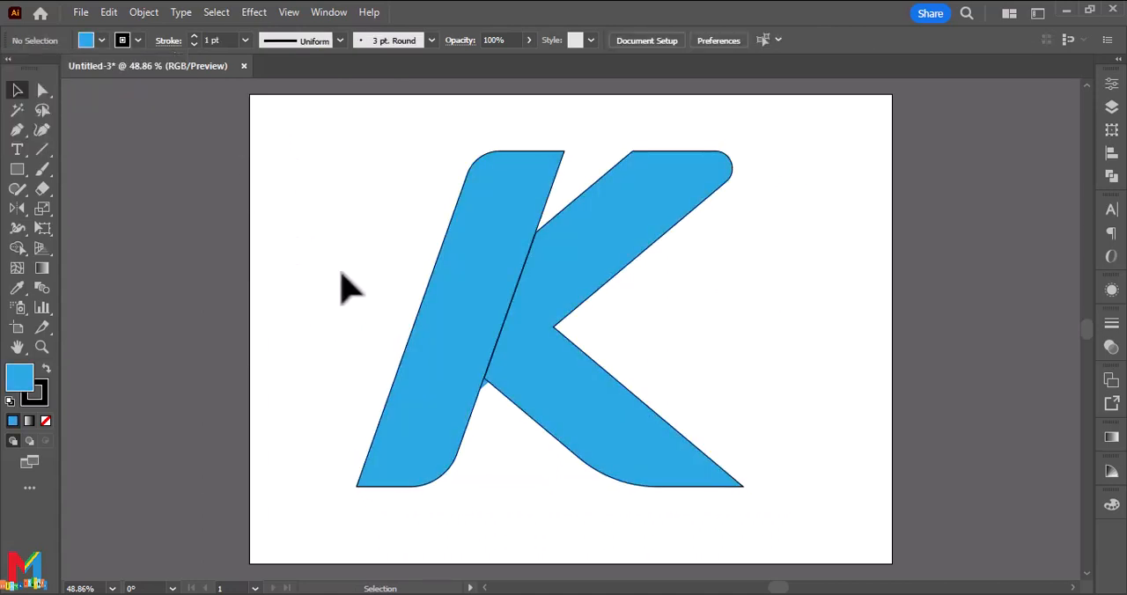
Select all parts of the K and remove their black stroke.
{"action": "left_click", "coordinate": [418, 386]}
{"action": "left_click_drag", "start_coordinate": [767, 316], "coordinate": [336, 474]}
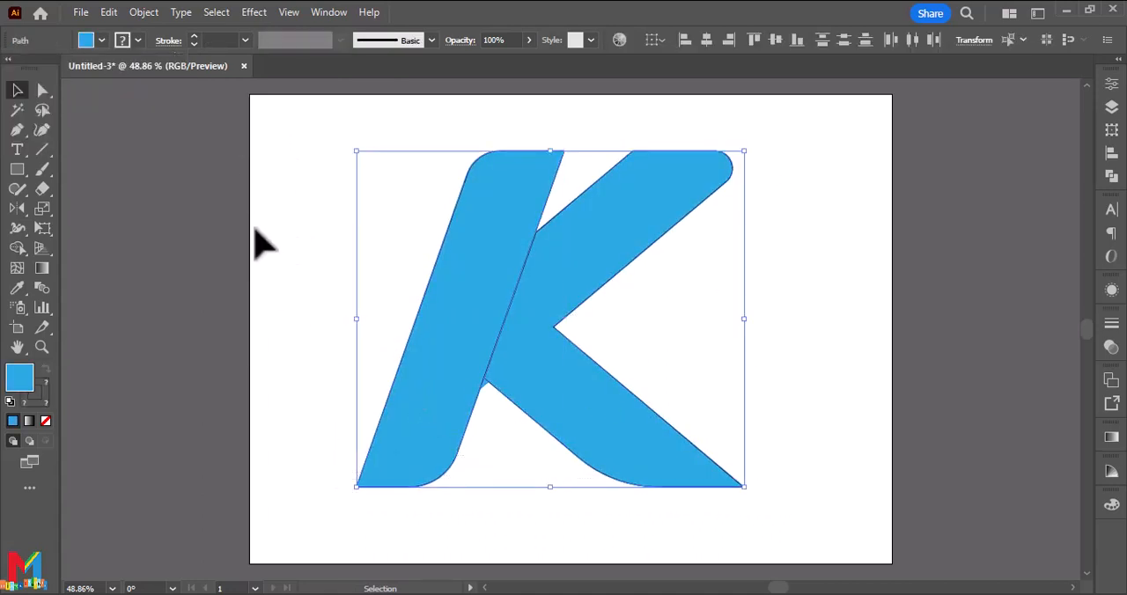
{"action": "left_click", "coordinate": [122, 42]}
{"action": "left_click", "coordinate": [12, 69]}
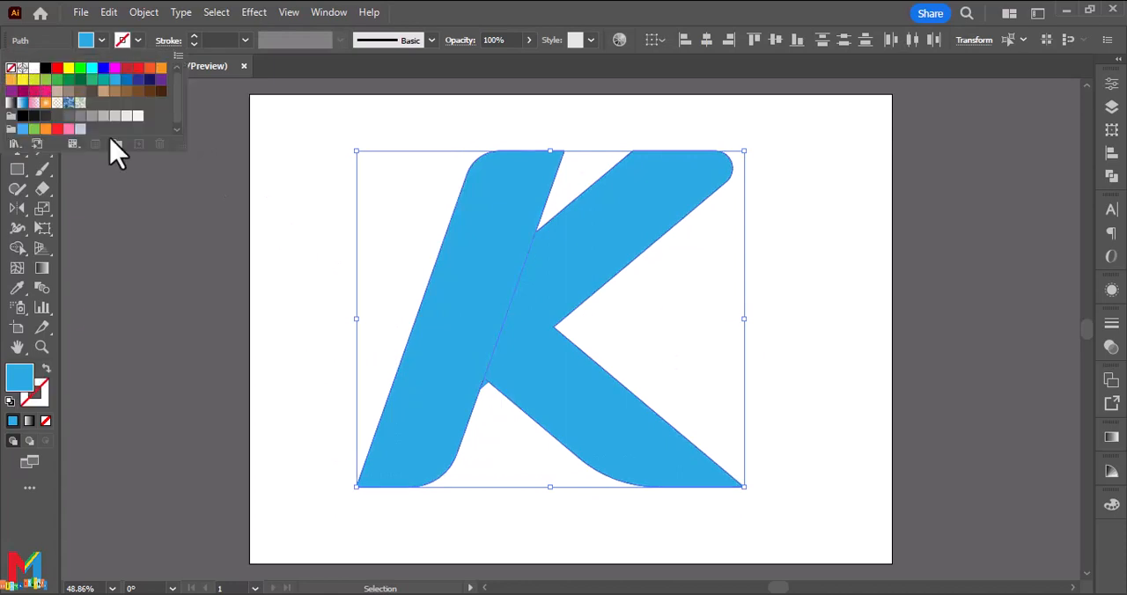
{"action": "left_click", "coordinate": [341, 302]}
{"action": "left_click", "coordinate": [424, 348]}
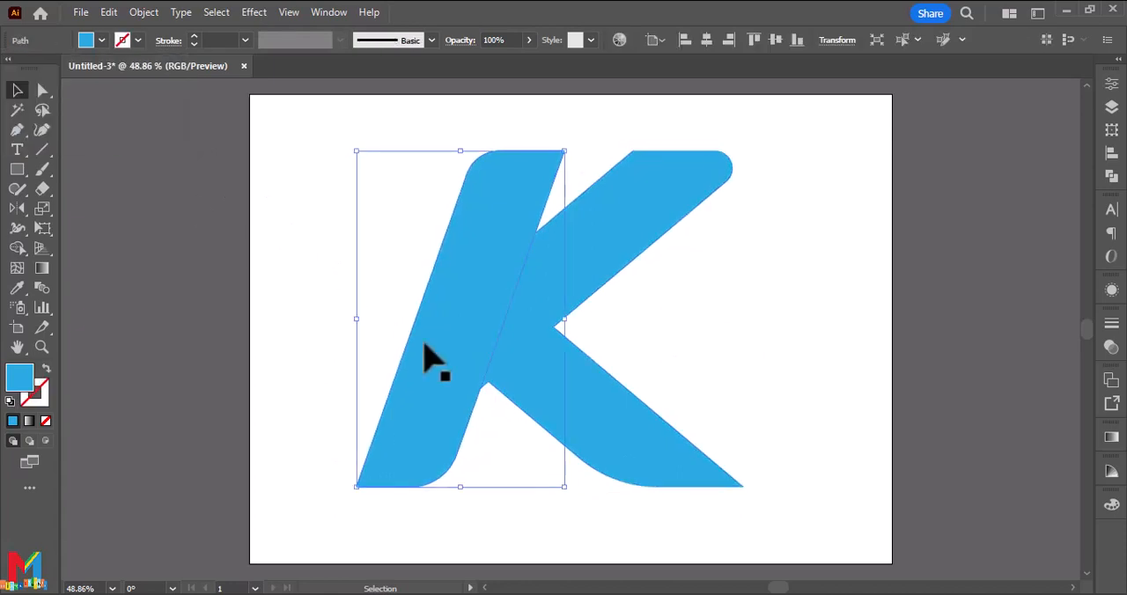
{"action": "left_click", "coordinate": [91, 169]}
Draw an unfilled diagonal line with a 1 pt black stroke across the K, from outside the stem to below the lower leg.
{"action": "left_click", "coordinate": [17, 129]}
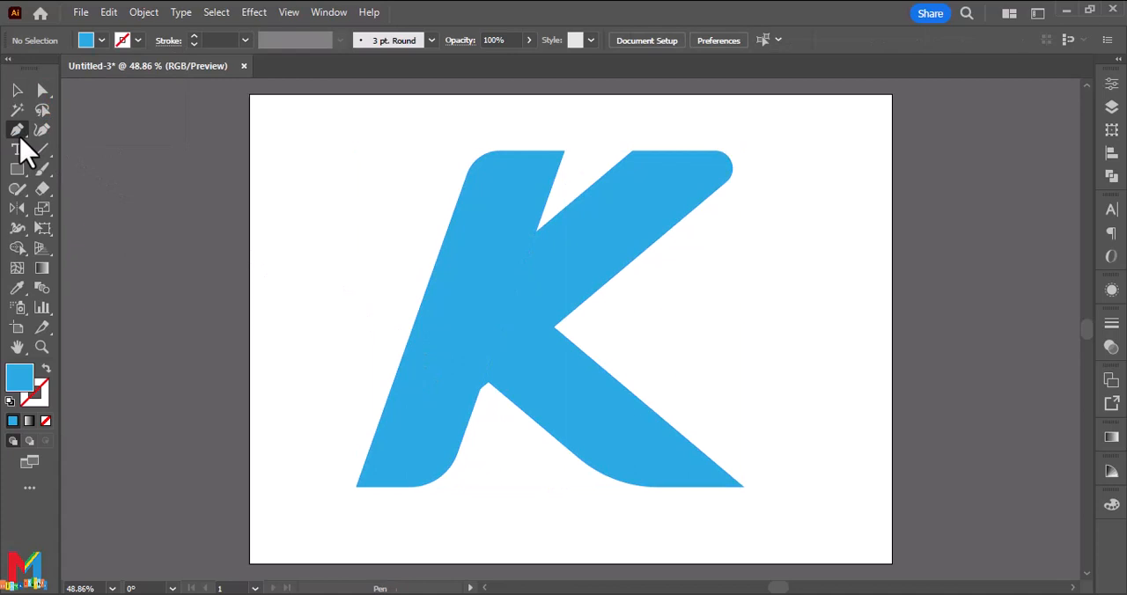
{"action": "left_click", "coordinate": [46, 370]}
{"action": "left_click", "coordinate": [138, 40]}
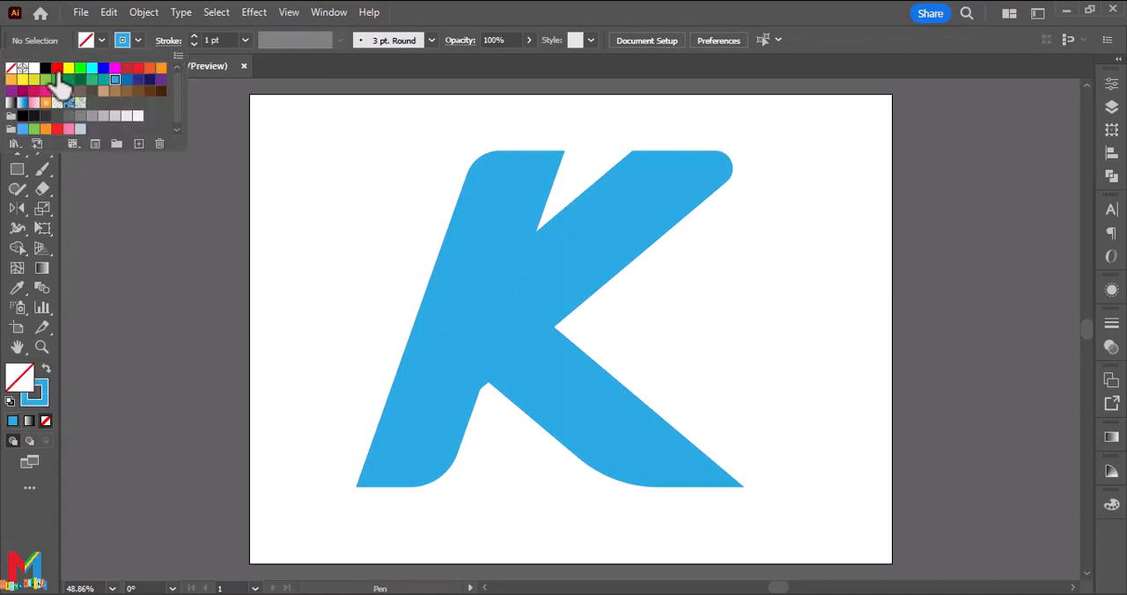
{"action": "left_click", "coordinate": [46, 68]}
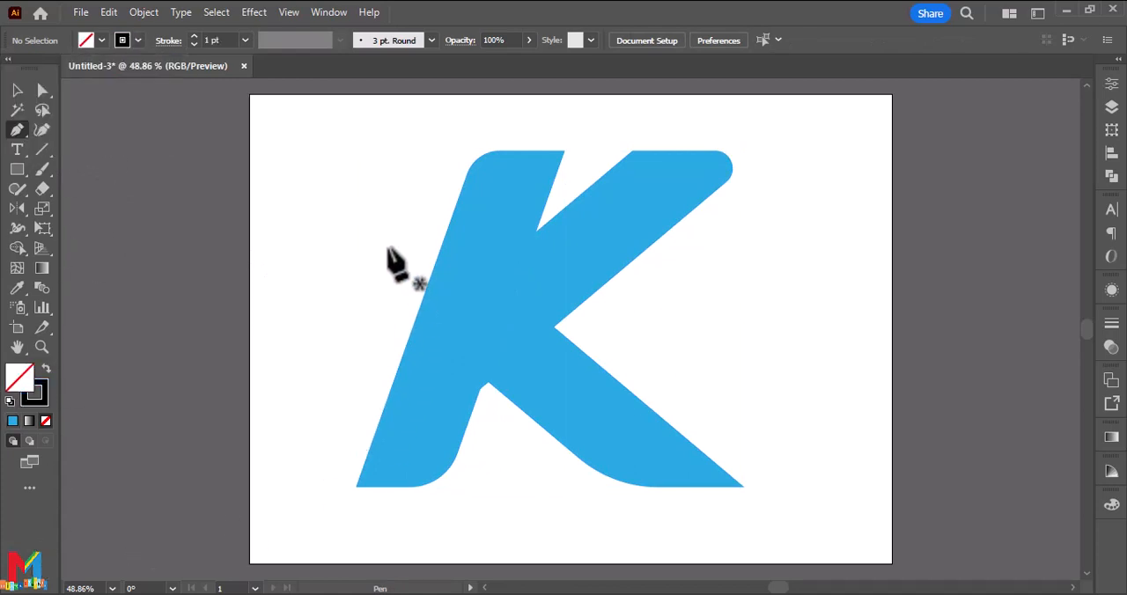
{"action": "left_click", "coordinate": [387, 246]}
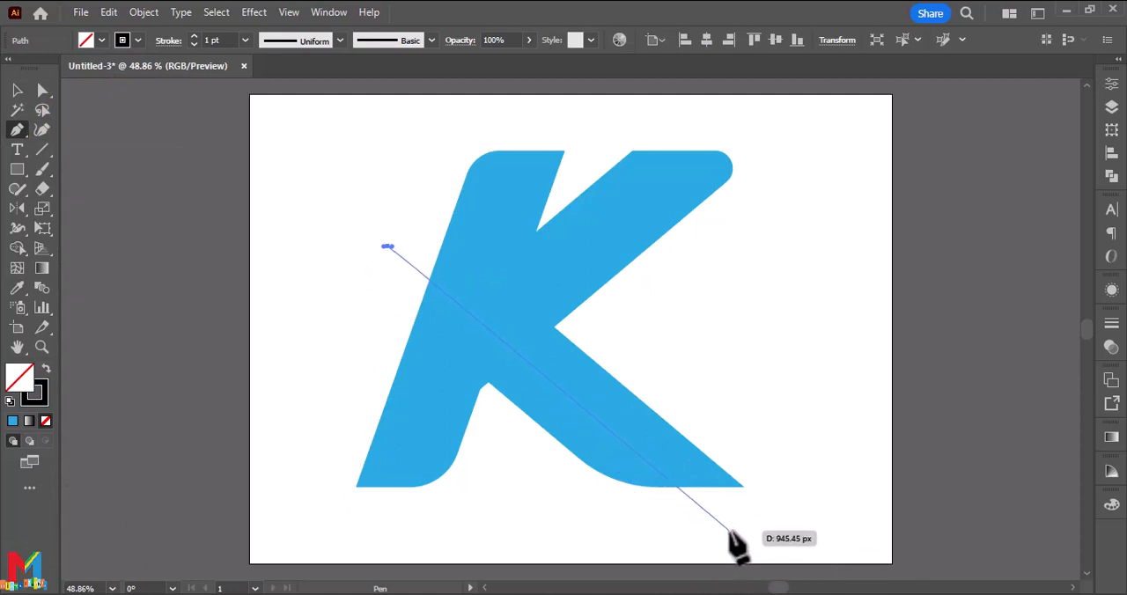
{"action": "left_click_drag", "start_coordinate": [729, 531], "coordinate": [697, 539]}
{"action": "left_click", "coordinate": [16, 91]}
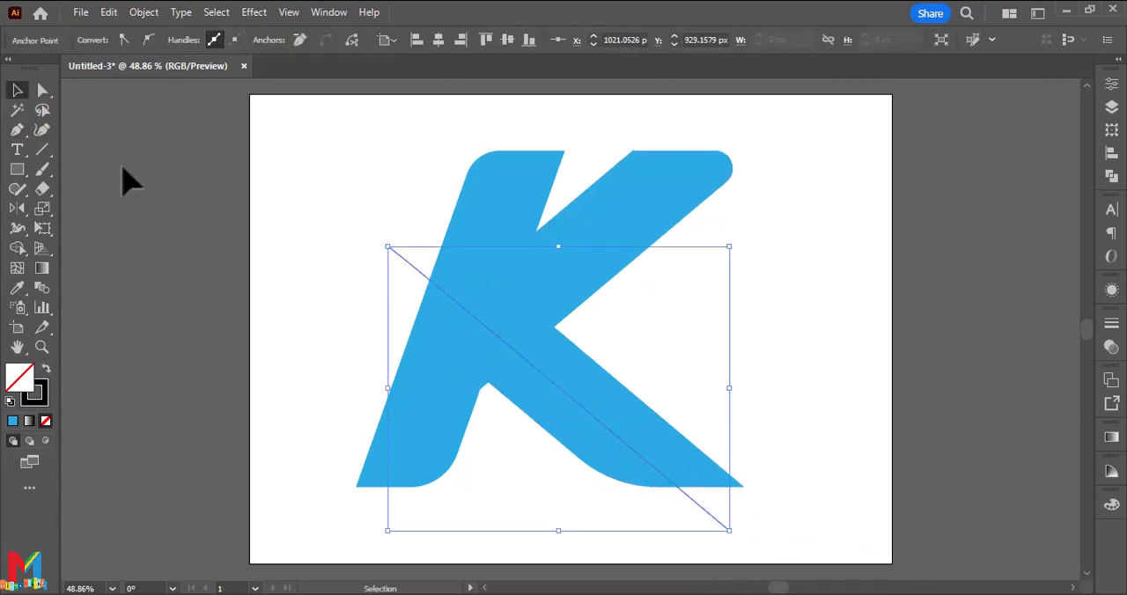
Bend the diagonal line into an S-curve with two curvature points and move its lower end beneath the lower leg.
{"action": "left_click", "coordinate": [42, 130]}
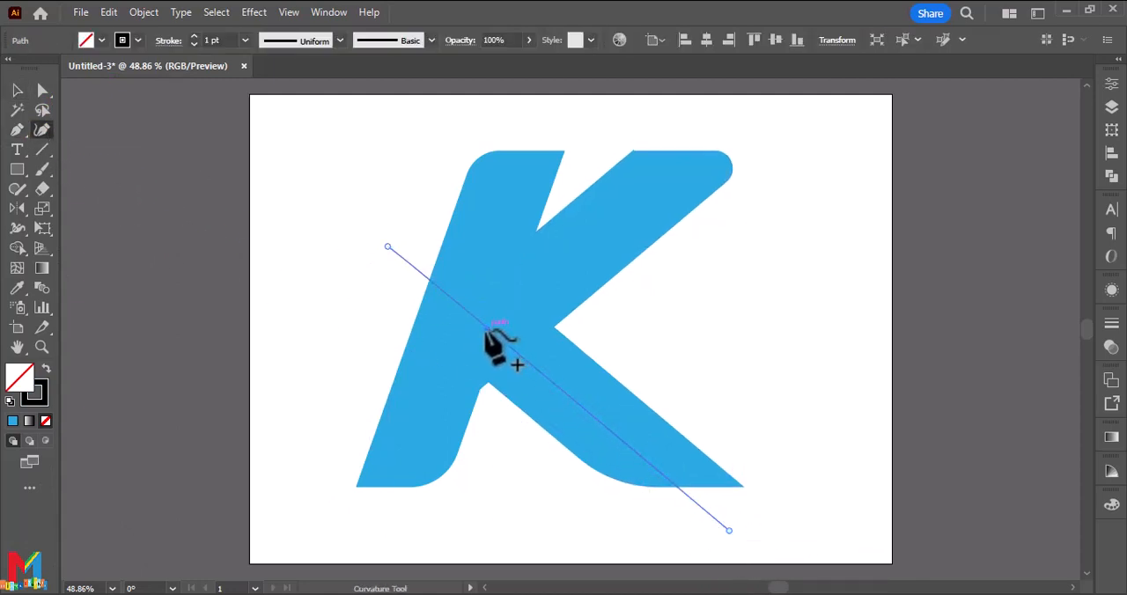
{"action": "left_click_drag", "start_coordinate": [486, 329], "coordinate": [466, 338]}
{"action": "left_click_drag", "start_coordinate": [602, 454], "coordinate": [635, 420]}
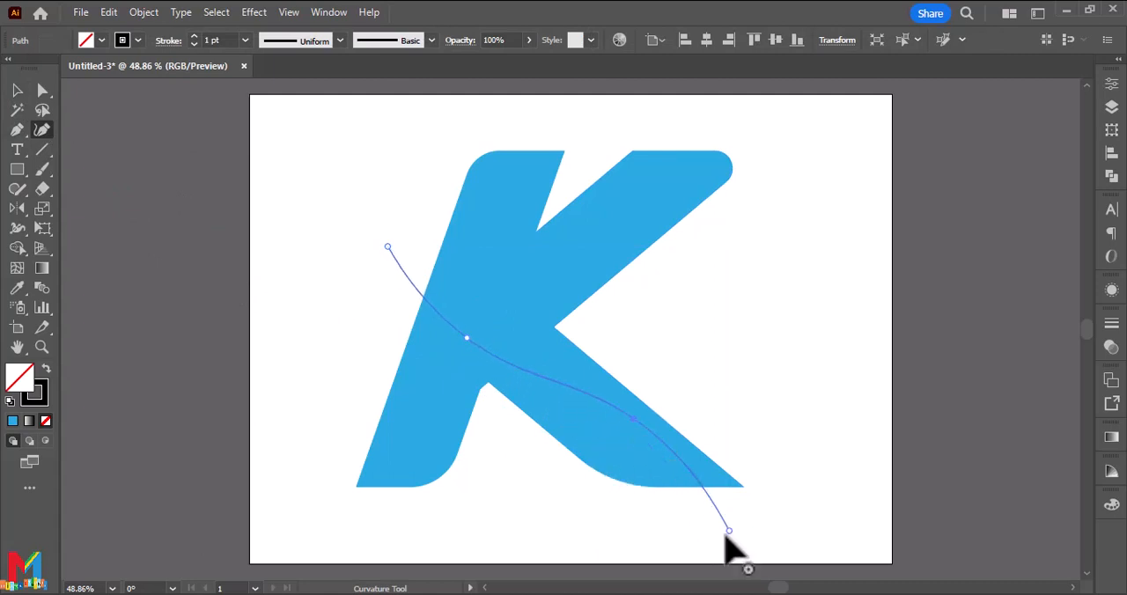
{"action": "left_click_drag", "start_coordinate": [729, 531], "coordinate": [598, 512]}
{"action": "left_click_drag", "start_coordinate": [634, 419], "coordinate": [666, 441]}
{"action": "left_click_drag", "start_coordinate": [598, 514], "coordinate": [632, 515]}
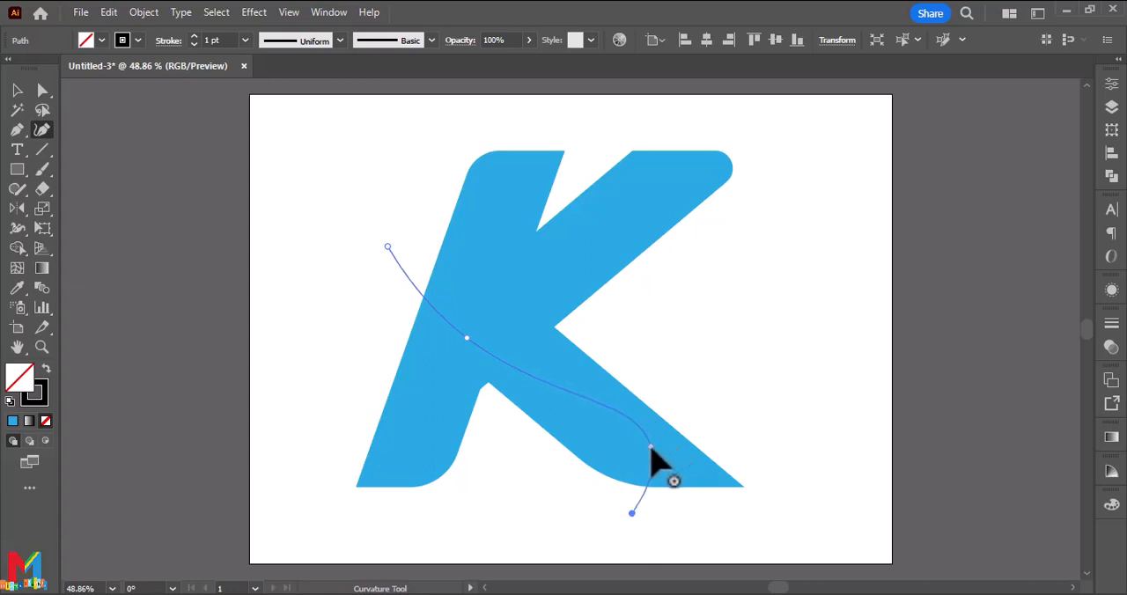
Refine the S-curve by adjusting its upper end, upper bend point and lower end so it flows smoothly down the lower leg.
{"action": "left_click", "coordinate": [386, 245]}
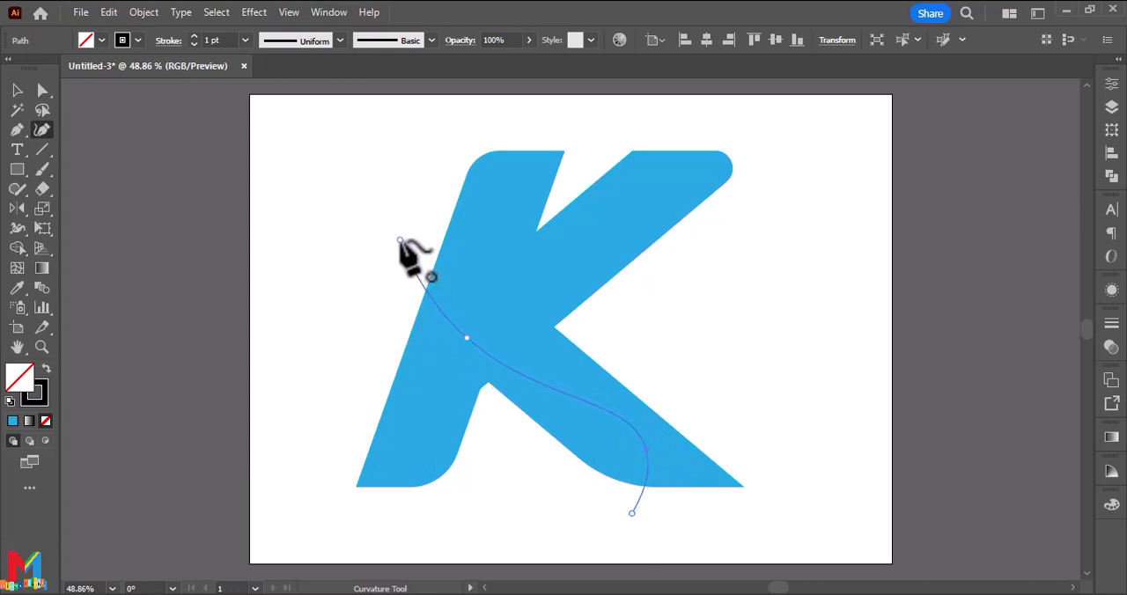
{"action": "left_click_drag", "start_coordinate": [467, 338], "coordinate": [479, 331]}
{"action": "left_click_drag", "start_coordinate": [632, 513], "coordinate": [658, 511]}
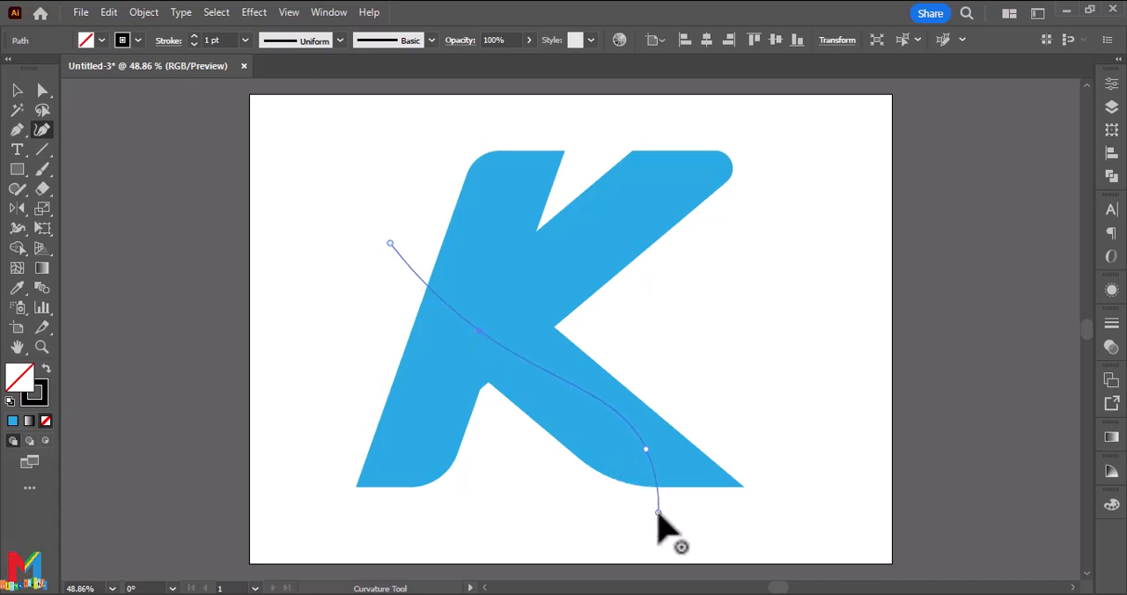
{"action": "left_click_drag", "start_coordinate": [390, 243], "coordinate": [410, 236]}
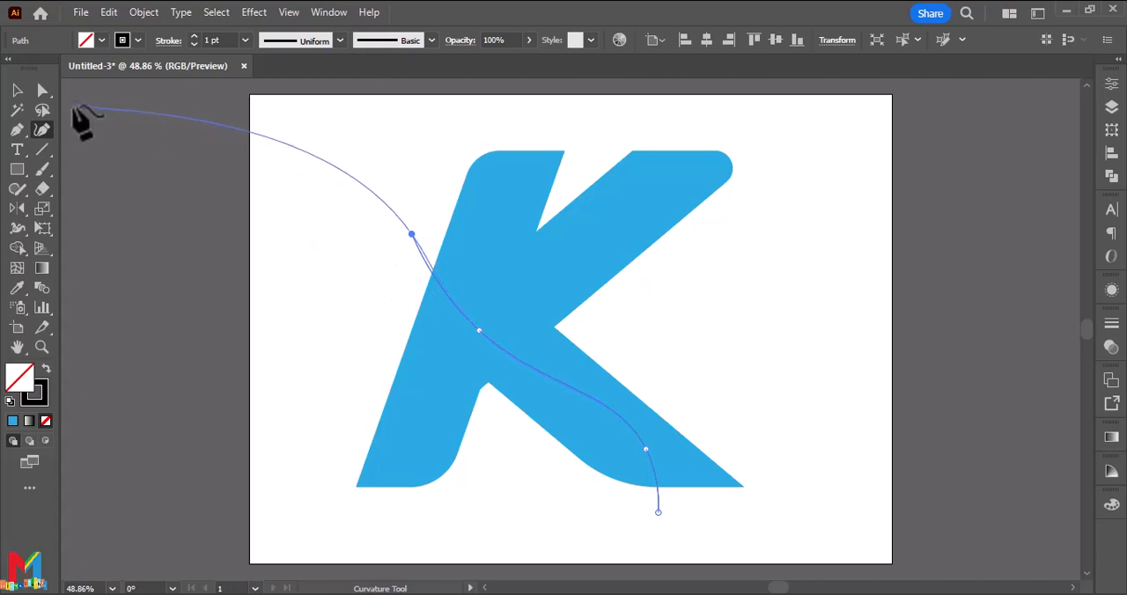
{"action": "left_click", "coordinate": [16, 90]}
{"action": "left_click", "coordinate": [179, 239]}
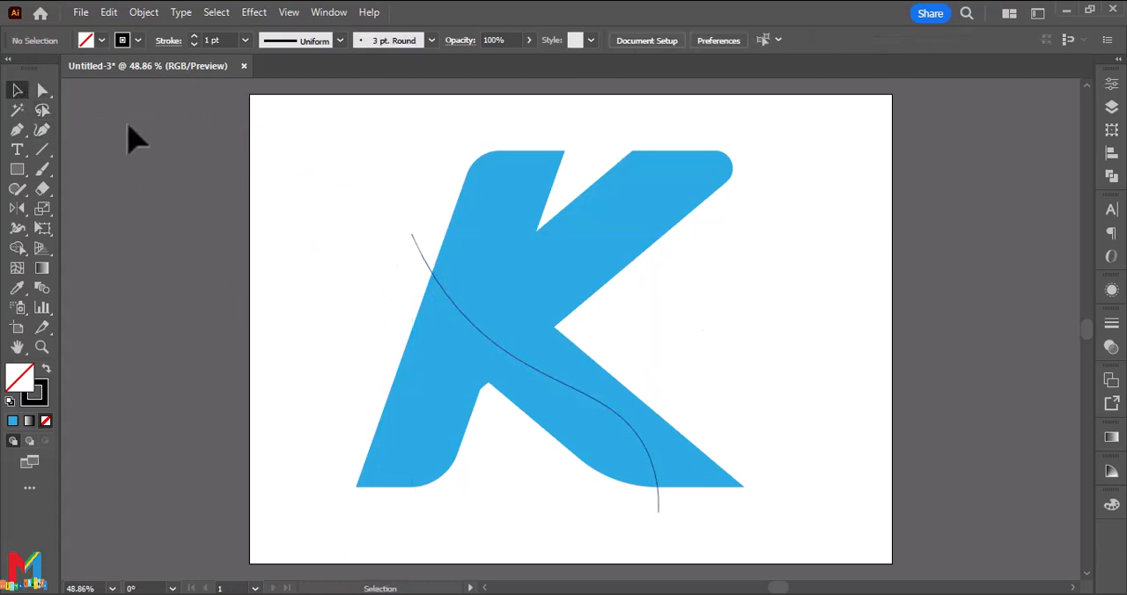
Divide the K along the S-curve with Pathfinder Divide and ungroup the resulting pieces.
{"action": "left_click_drag", "start_coordinate": [792, 138], "coordinate": [366, 500]}
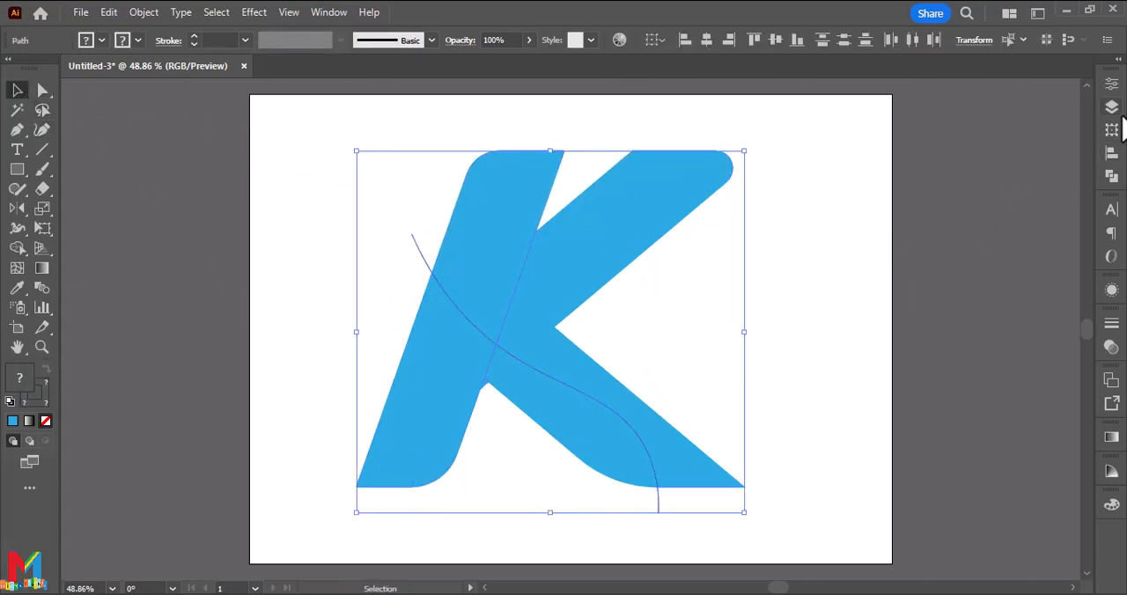
{"action": "left_click", "coordinate": [1111, 175]}
{"action": "left_click", "coordinate": [921, 162]}
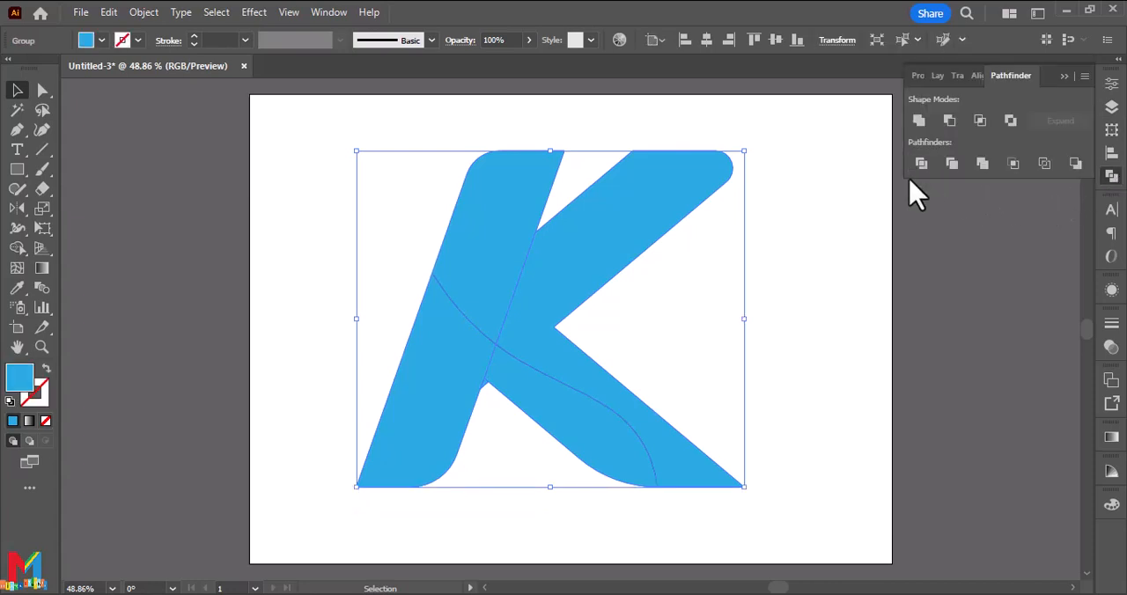
{"action": "left_click", "coordinate": [875, 255]}
{"action": "left_click", "coordinate": [1063, 77]}
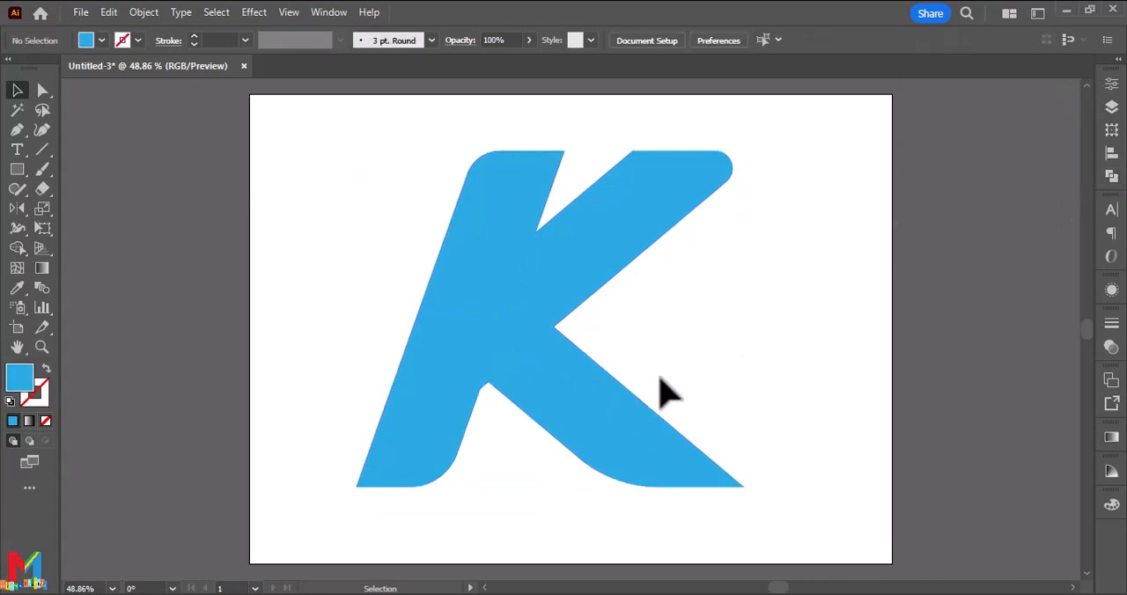
{"action": "left_click", "coordinate": [534, 414]}
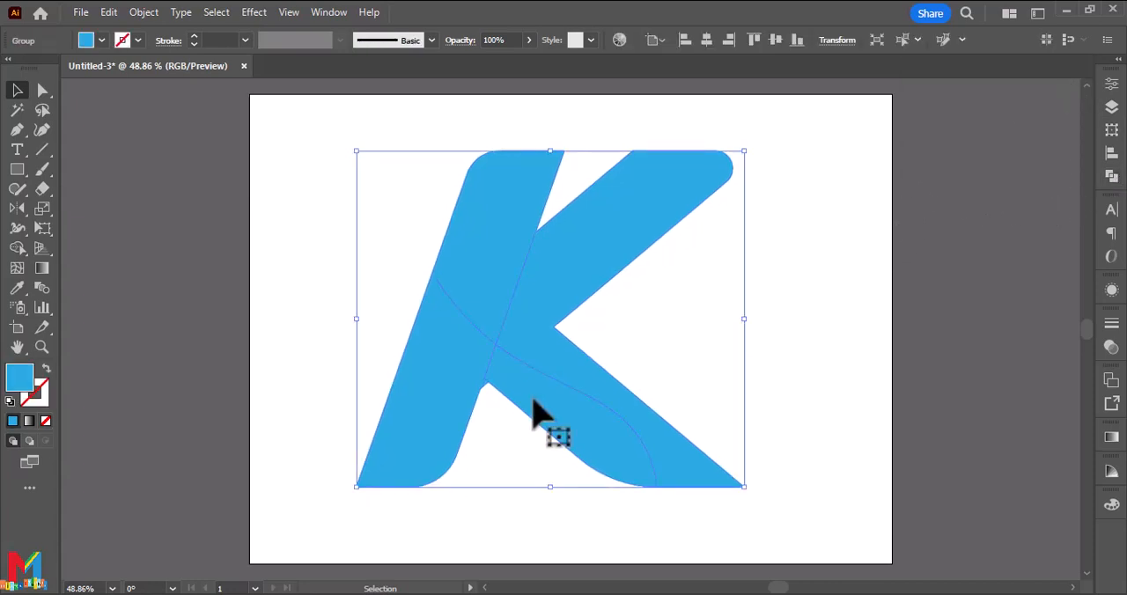
{"action": "right_click", "coordinate": [525, 431]}
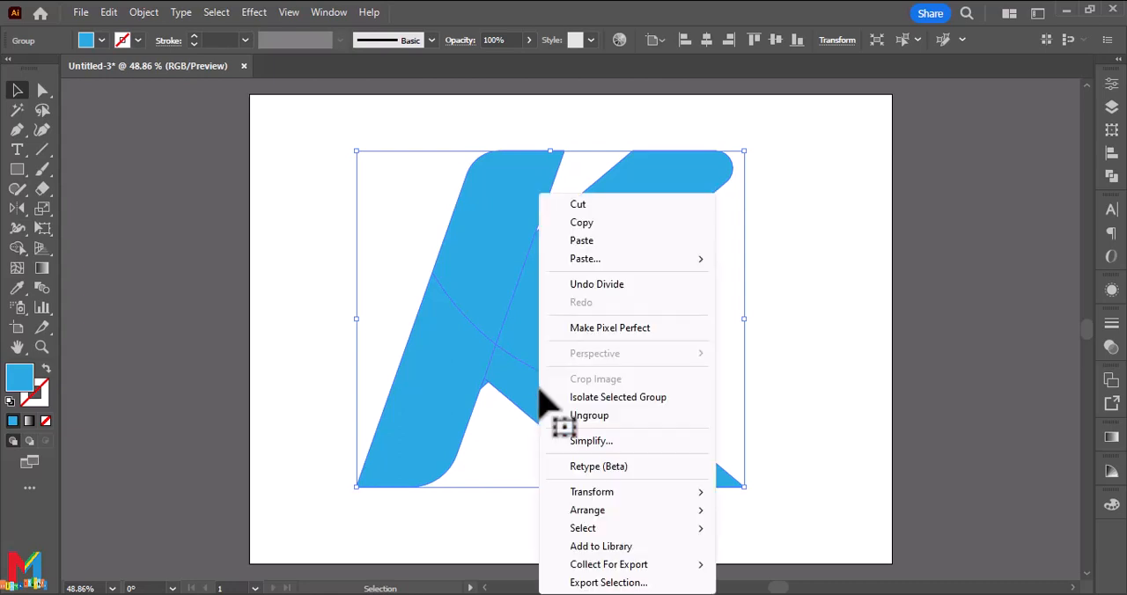
{"action": "left_click", "coordinate": [596, 419]}
Fill the stem and leg pieces below the S-curve with the dark red swatch.
{"action": "left_click", "coordinate": [525, 414]}
{"action": "left_click", "coordinate": [440, 402], "text": "shift"}
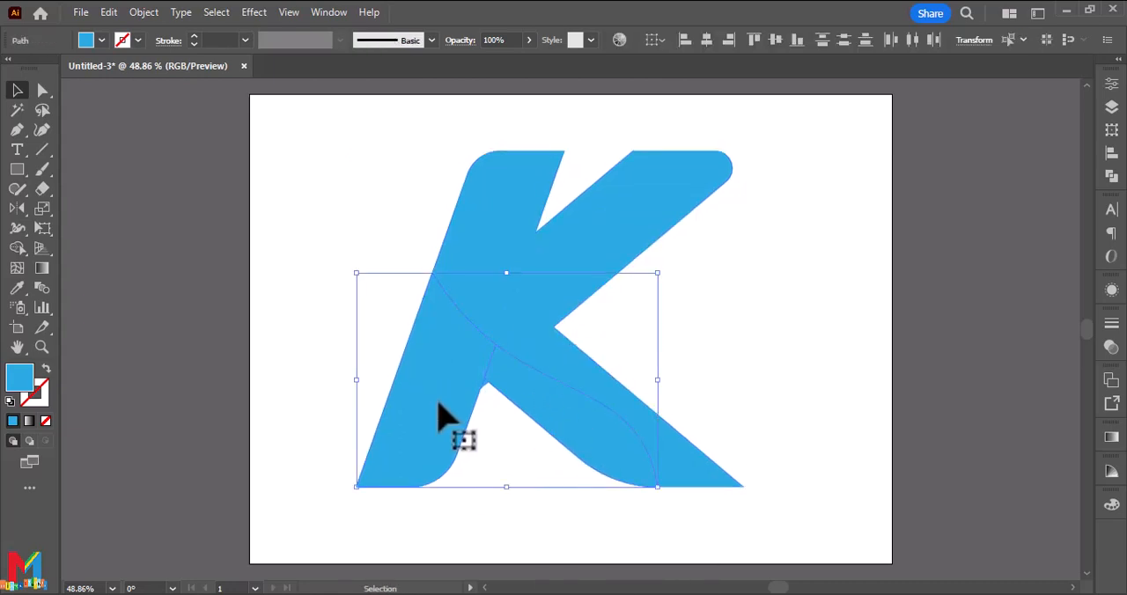
{"action": "left_click", "coordinate": [102, 42]}
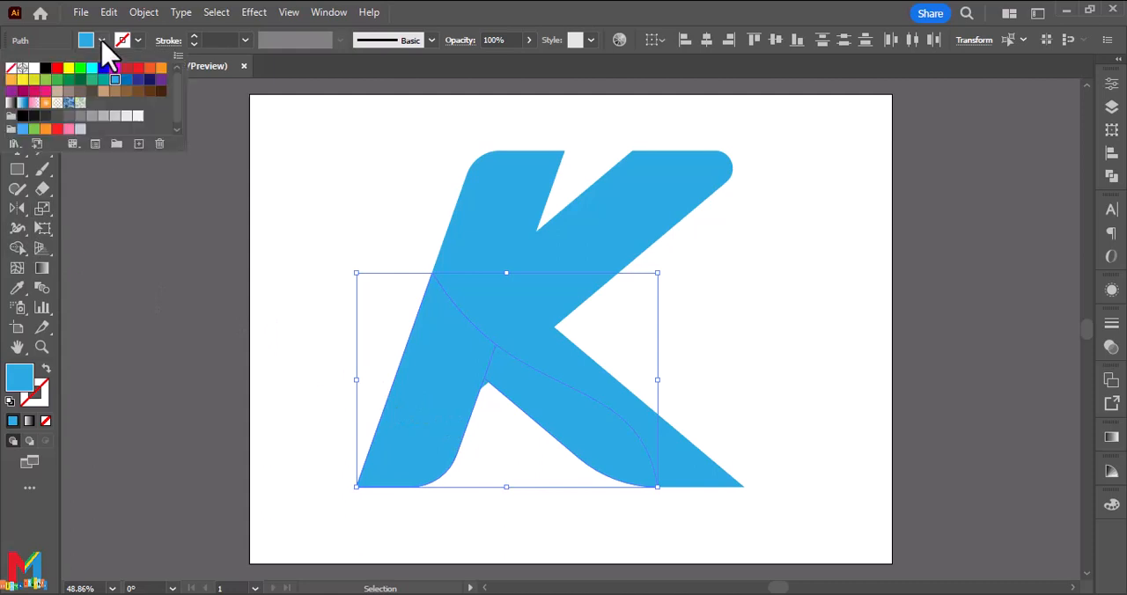
{"action": "left_click", "coordinate": [126, 69]}
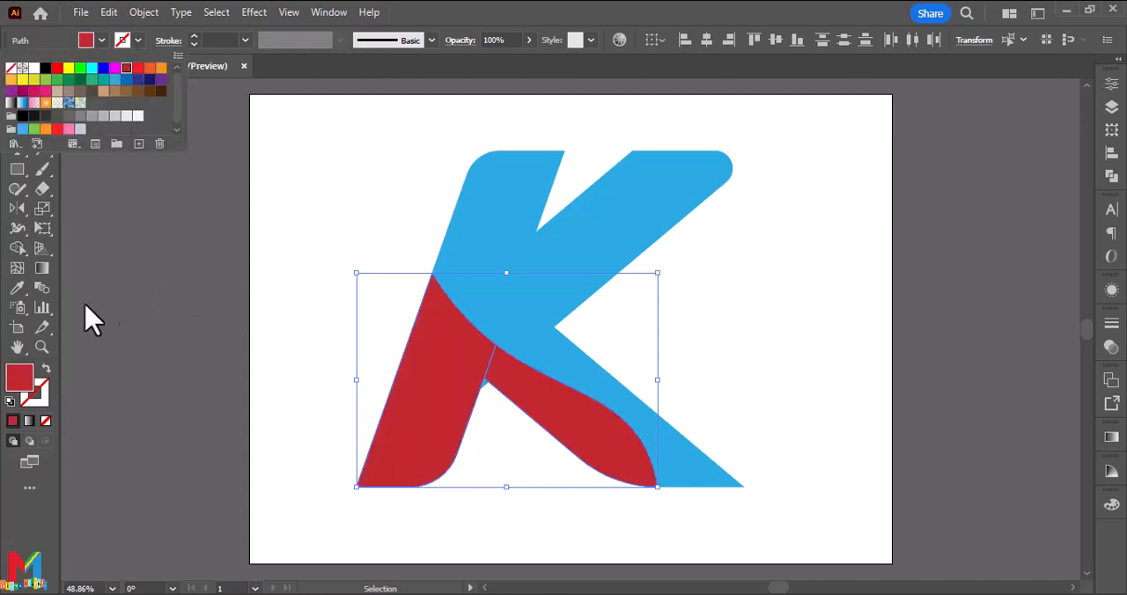
Merge the two red pieces into one shape with the Shape Builder tool.
{"action": "left_click", "coordinate": [18, 248]}
{"action": "left_click", "coordinate": [17, 248]}
{"action": "left_click_drag", "start_coordinate": [441, 348], "coordinate": [498, 377]}
{"action": "left_click", "coordinate": [16, 91]}
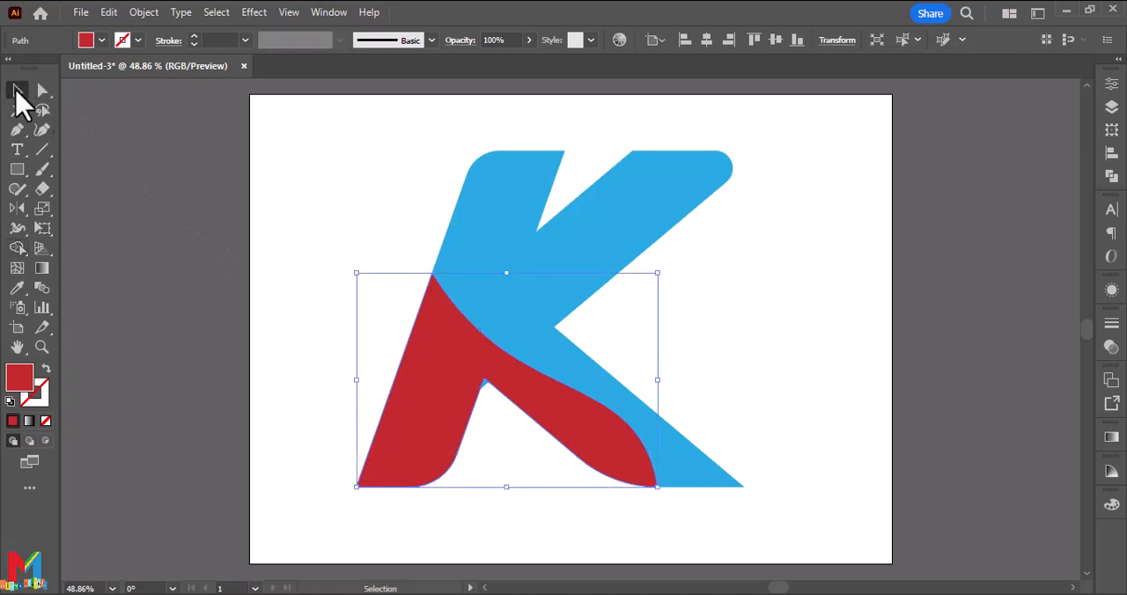
{"action": "left_click", "coordinate": [445, 557]}
Offset the red shape's path by 10 px with miter joins and a miter limit of 4.
{"action": "left_click", "coordinate": [431, 437]}
{"action": "left_click", "coordinate": [144, 13]}
{"action": "mouse_move", "coordinate": [245, 433]}
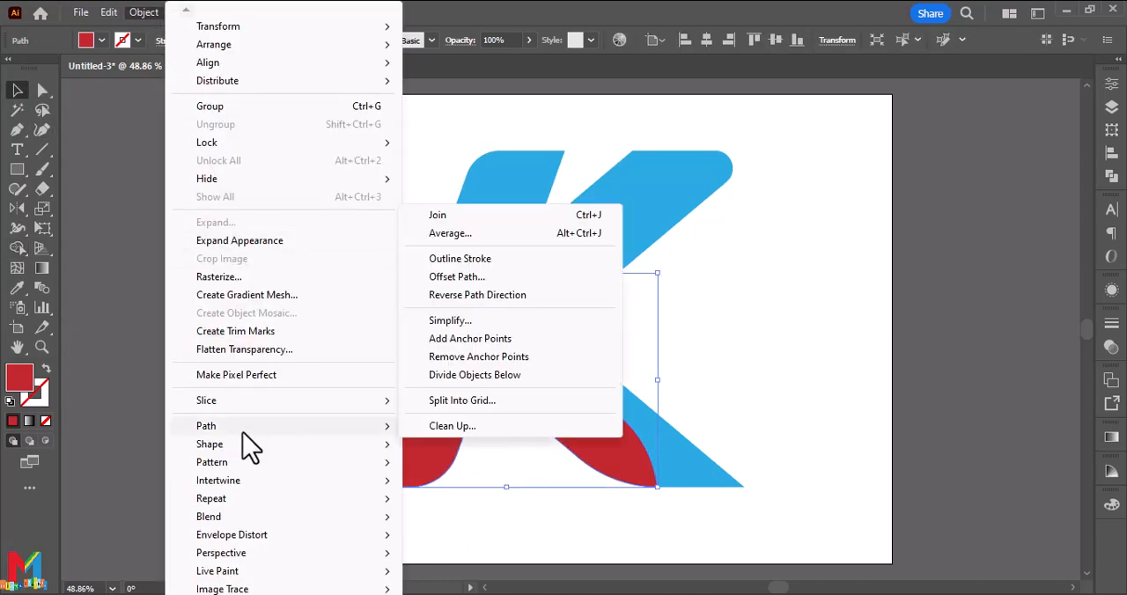
{"action": "left_click", "coordinate": [463, 278]}
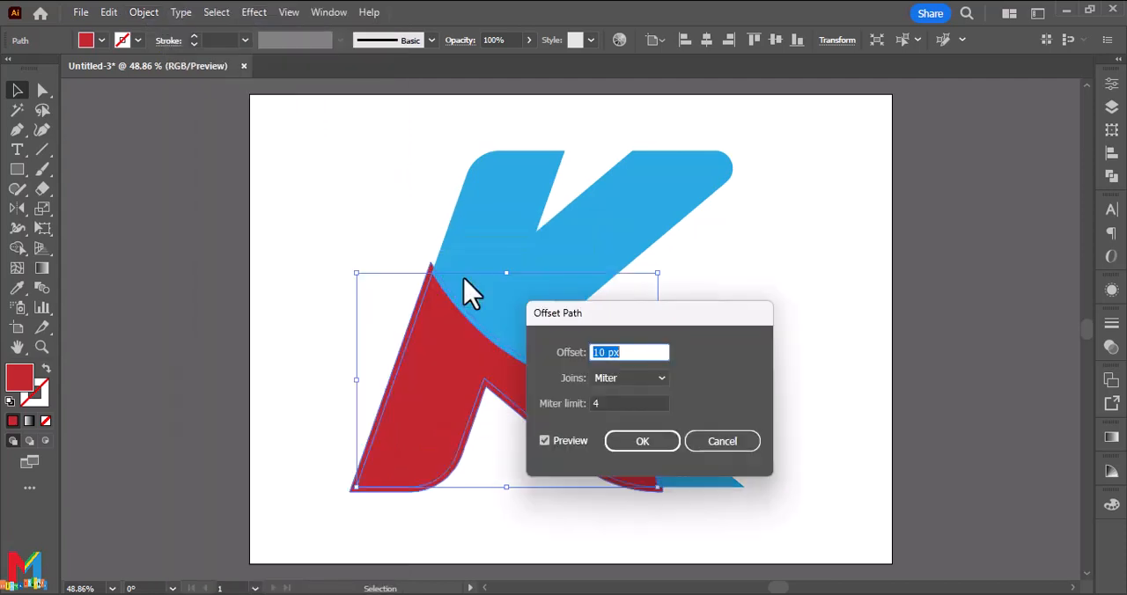
{"action": "left_click", "coordinate": [640, 441]}
{"action": "right_click", "coordinate": [428, 460]}
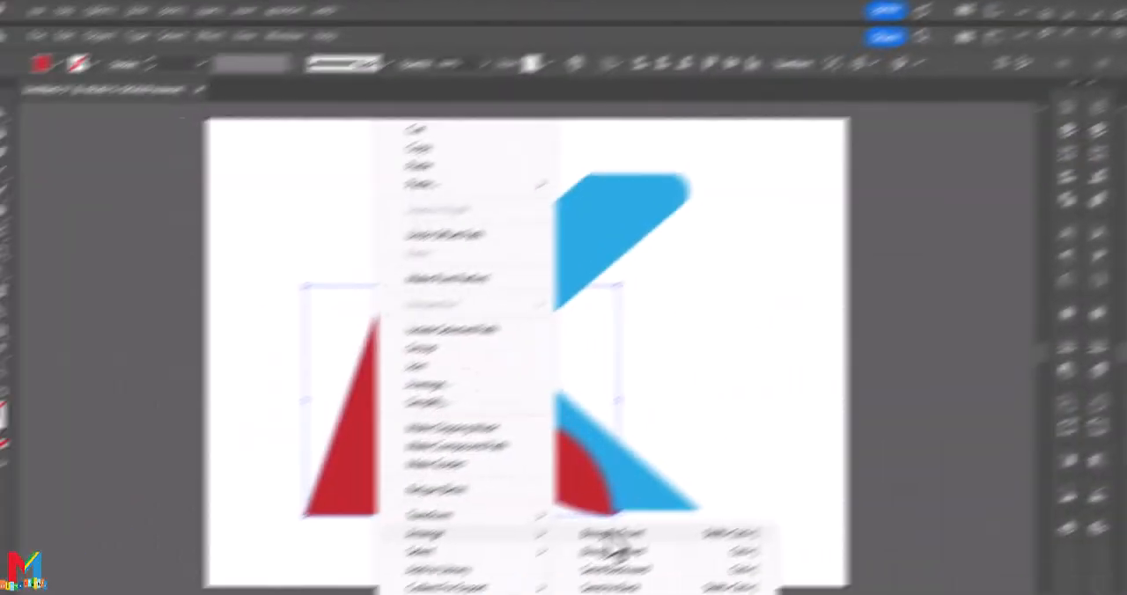
{"action": "left_click", "coordinate": [604, 546]}
Remove the offset strips around the red shape with the Shape Builder tool, leaving a narrow gap along the S-curve.
{"action": "left_click_drag", "start_coordinate": [578, 523], "coordinate": [252, 478]}
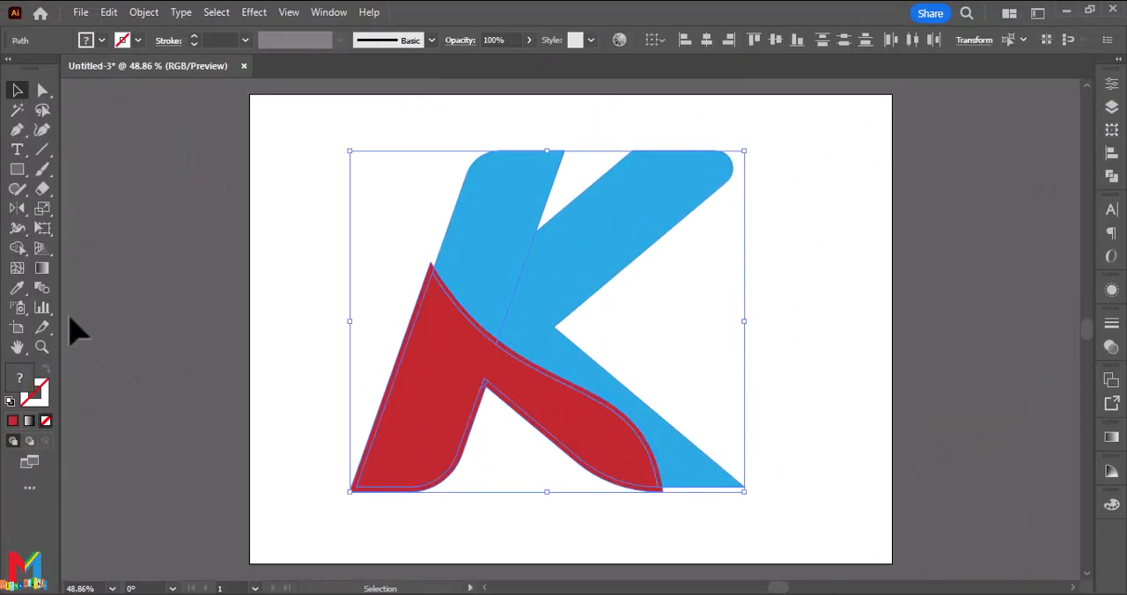
{"action": "left_click", "coordinate": [18, 249]}
{"action": "key", "text": "ctrl+1"}
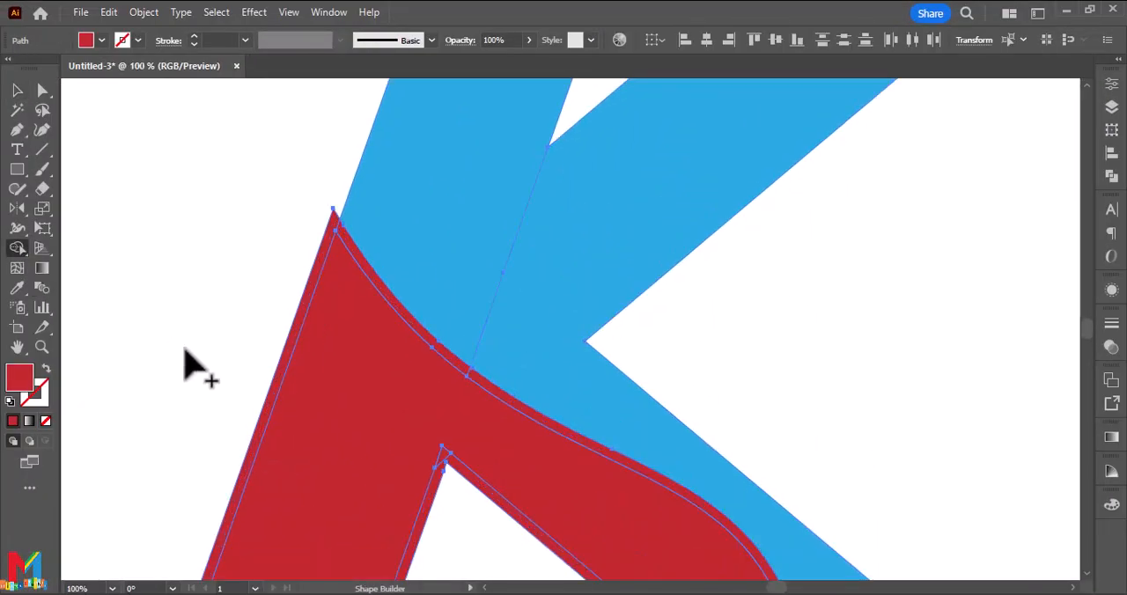
{"action": "left_click", "coordinate": [406, 328], "text": "alt"}
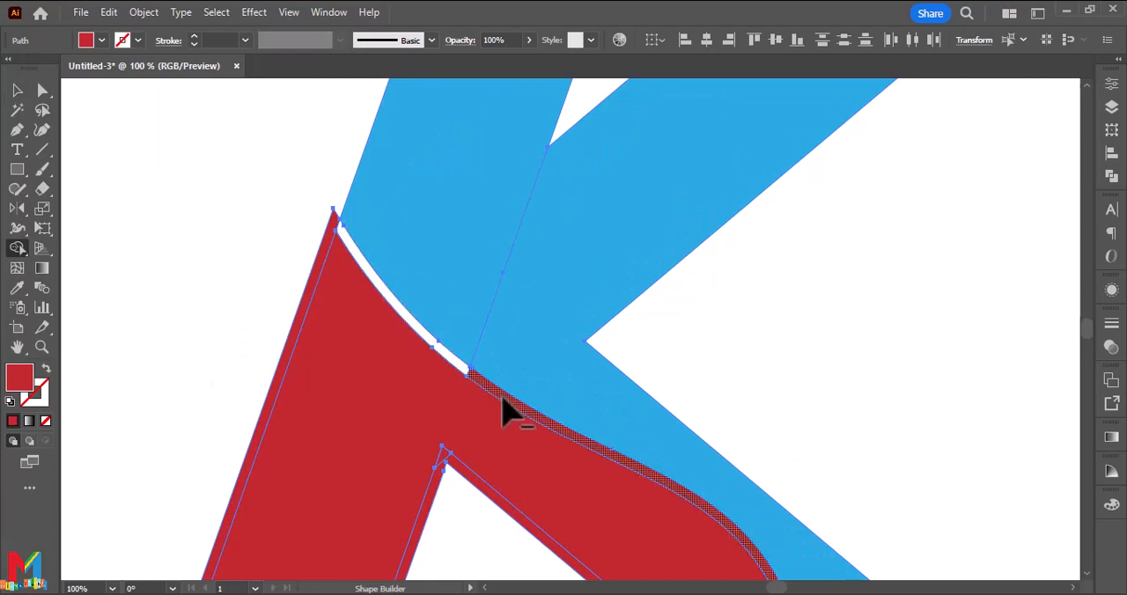
{"action": "scroll", "coordinate": [503, 407], "scroll_direction": "down", "scroll_amount": 3}
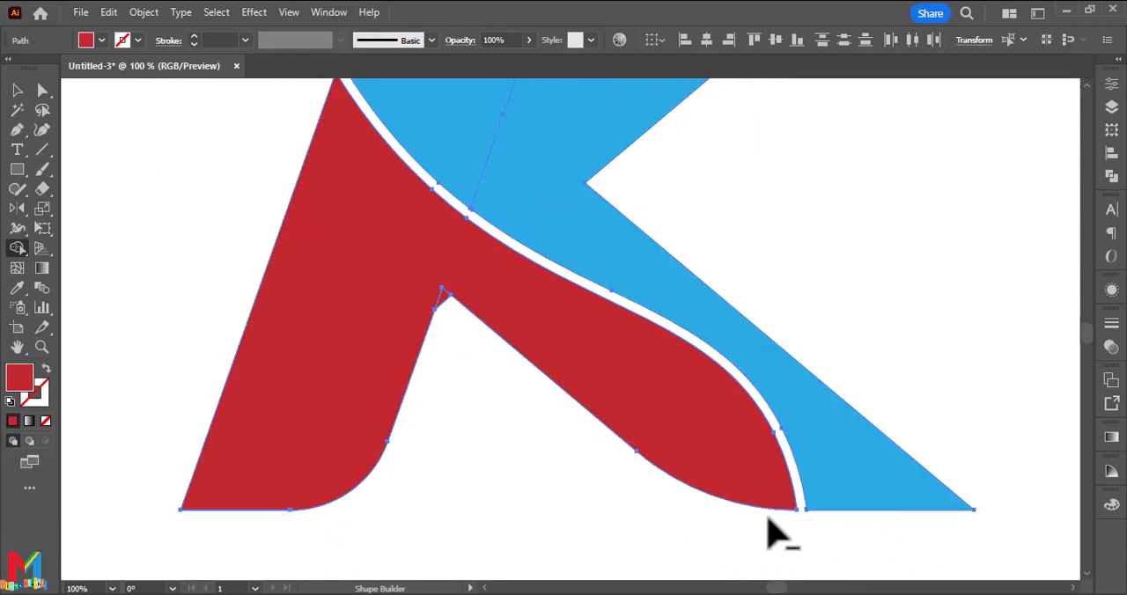
{"action": "scroll", "coordinate": [299, 359], "scroll_direction": "up", "scroll_amount": 2}
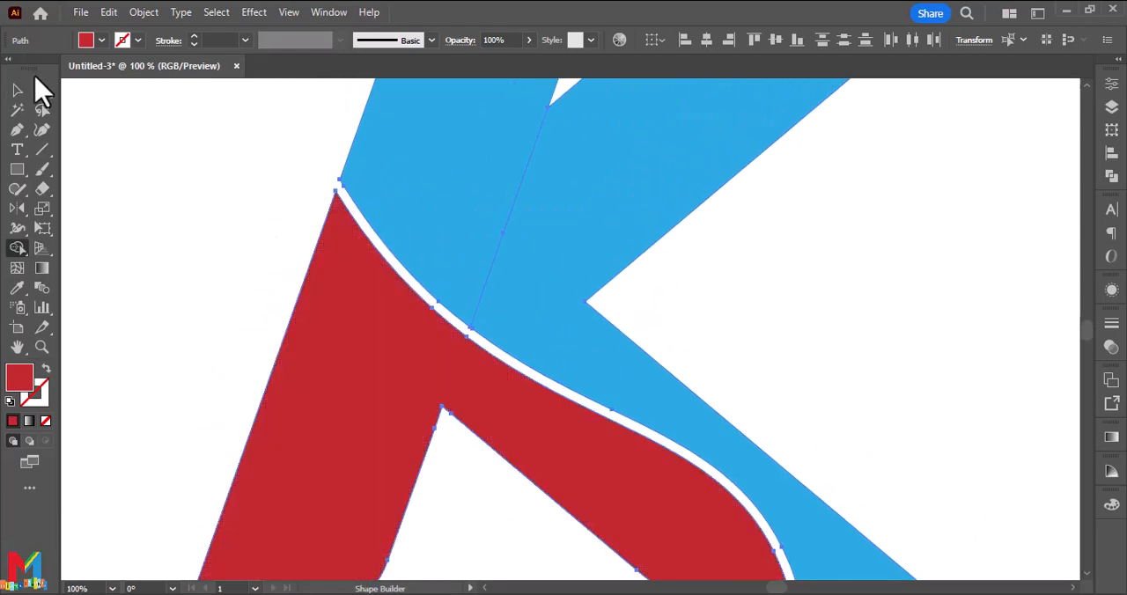
{"action": "left_click", "coordinate": [17, 90]}
{"action": "left_click", "coordinate": [141, 183]}
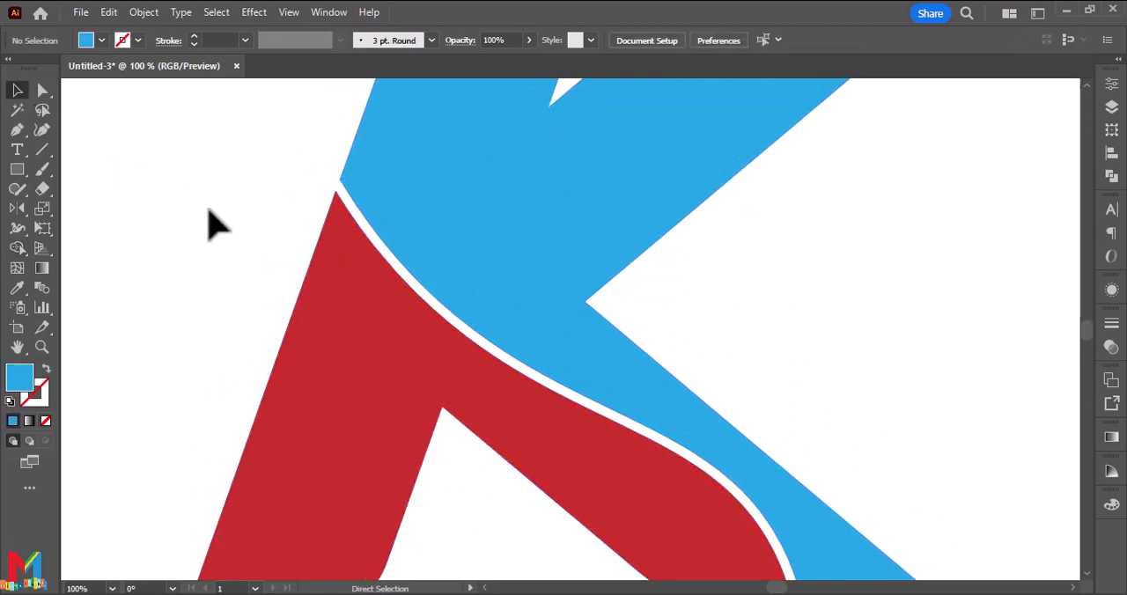
Draw a curved three-point path across the lower stem of the K with the Curvature tool.
{"action": "key", "text": "ctrl+minus"}
{"action": "key", "text": "ctrl+minus"}
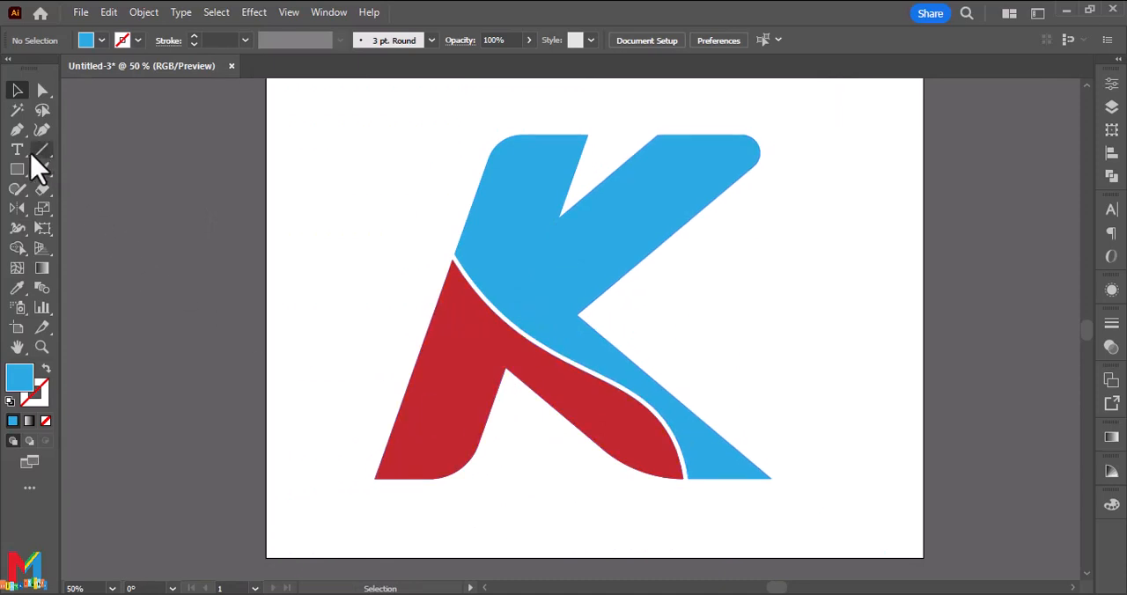
{"action": "left_click", "coordinate": [41, 130]}
{"action": "left_click", "coordinate": [381, 351]}
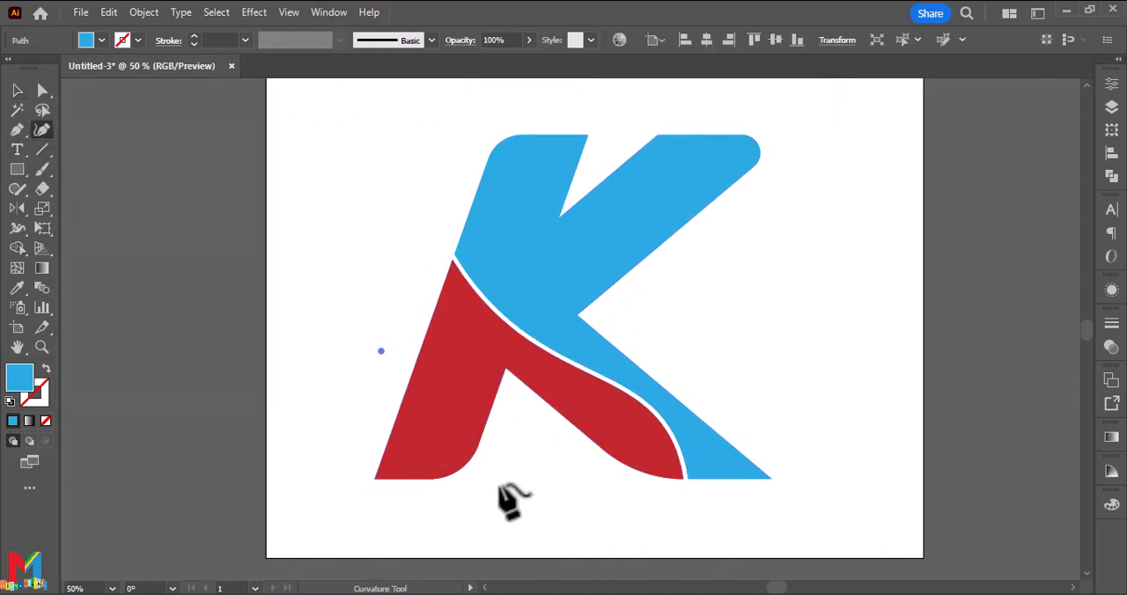
{"action": "left_click", "coordinate": [516, 493]}
{"action": "left_click", "coordinate": [479, 530]}
{"action": "left_click", "coordinate": [17, 90]}
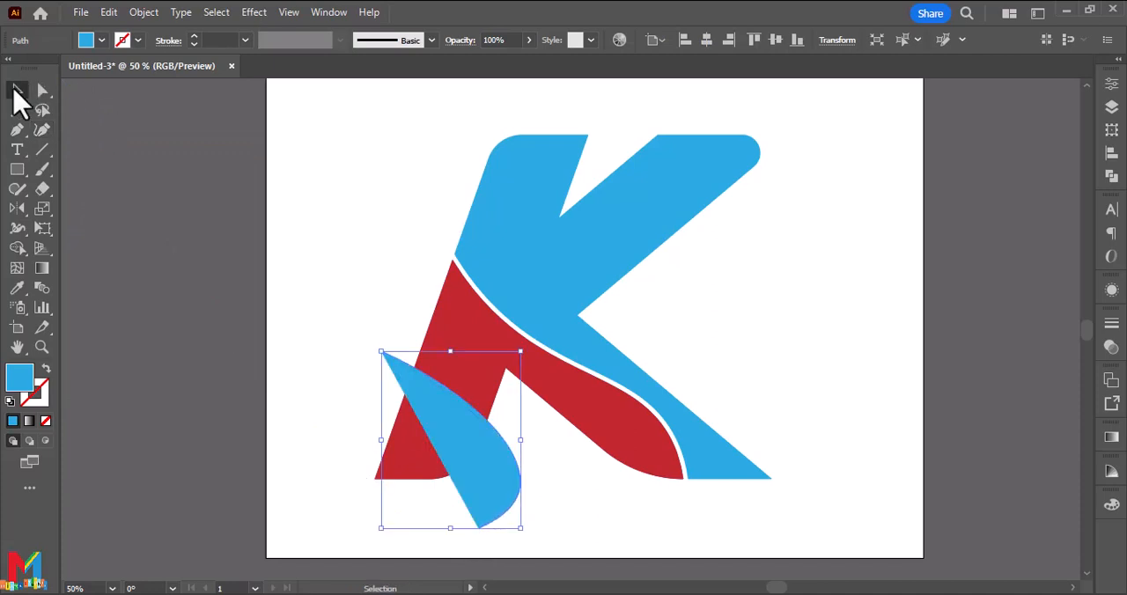
Swap the curve's blue fill to its stroke and shift the curve slightly so it crosses the lower stem.
{"action": "left_click", "coordinate": [45, 371]}
{"action": "left_click_drag", "start_coordinate": [512, 472], "coordinate": [493, 475]}
{"action": "left_click", "coordinate": [540, 479]}
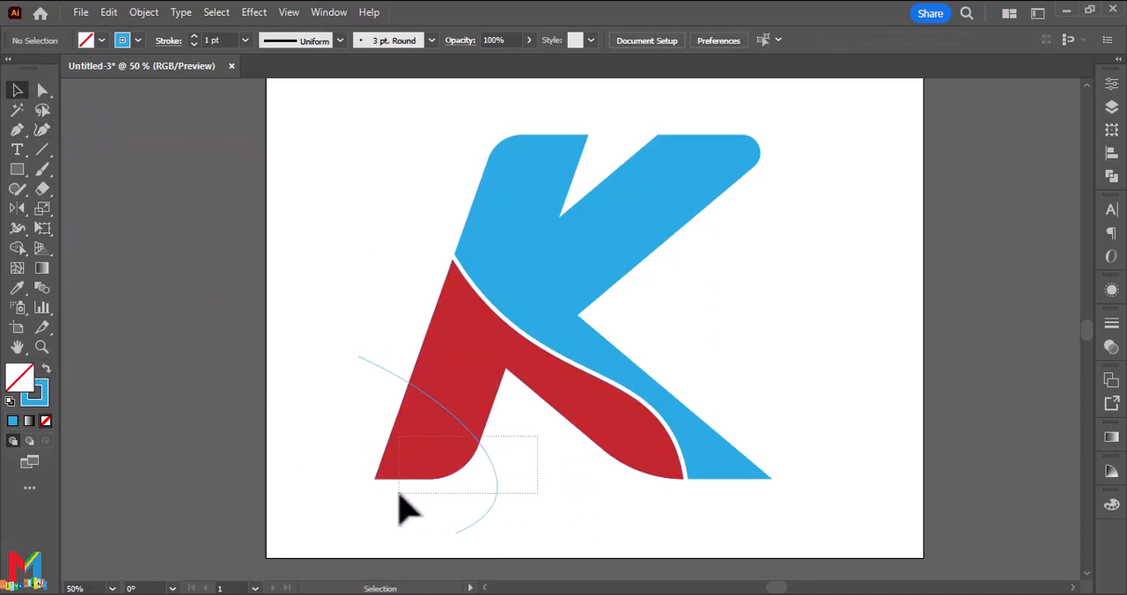
Divide the red shape along the curve with Pathfinder and ungroup the resulting pieces.
{"action": "left_click_drag", "start_coordinate": [398, 494], "coordinate": [460, 503]}
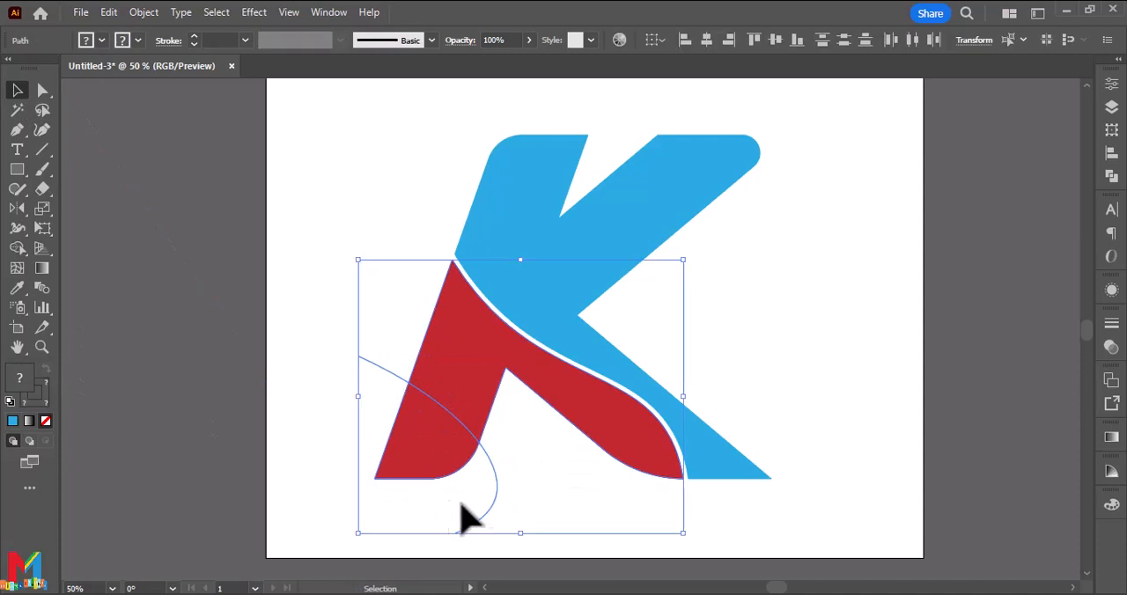
{"action": "left_click", "coordinate": [1116, 180]}
{"action": "left_click", "coordinate": [925, 167]}
{"action": "left_click", "coordinate": [1068, 77]}
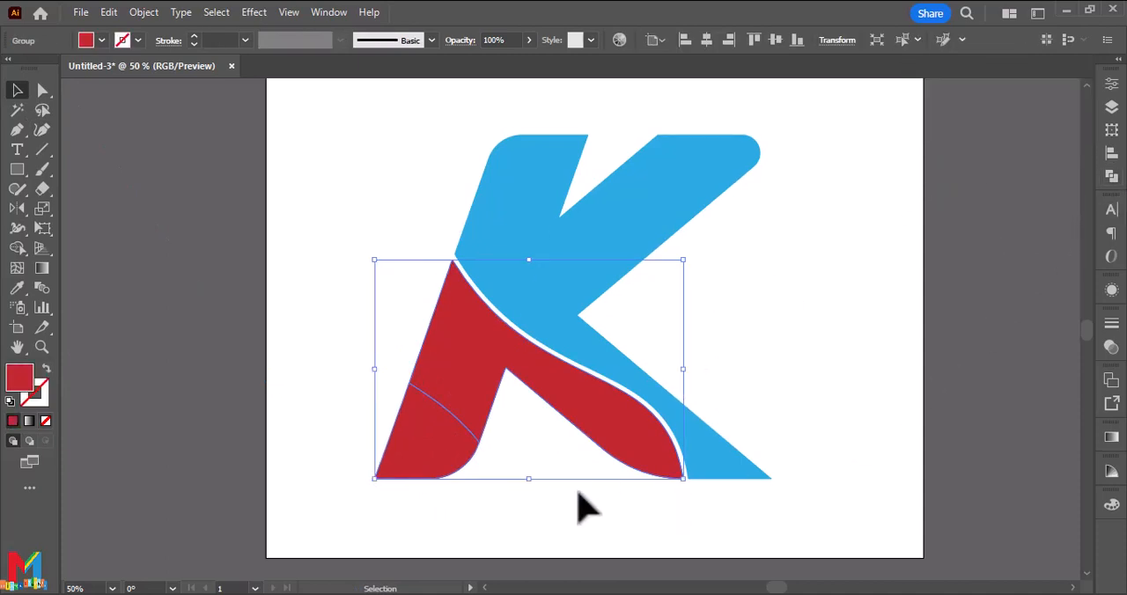
{"action": "right_click", "coordinate": [432, 469]}
{"action": "left_click", "coordinate": [548, 288]}
{"action": "left_click", "coordinate": [522, 447]}
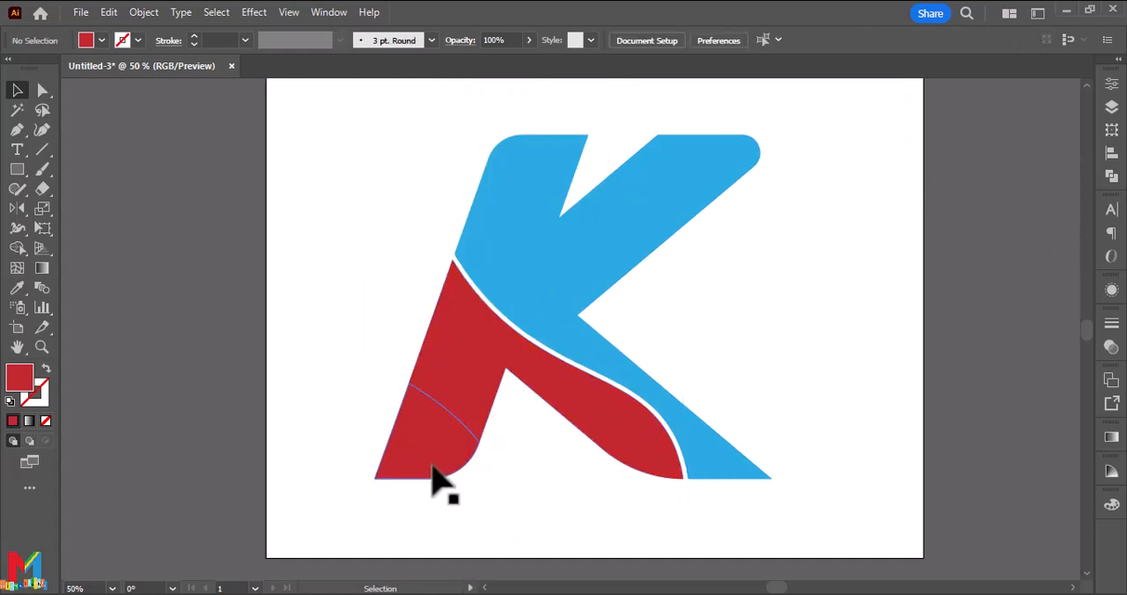
Fill the red foot piece below the curve with the orange swatch.
{"action": "left_click", "coordinate": [432, 468]}
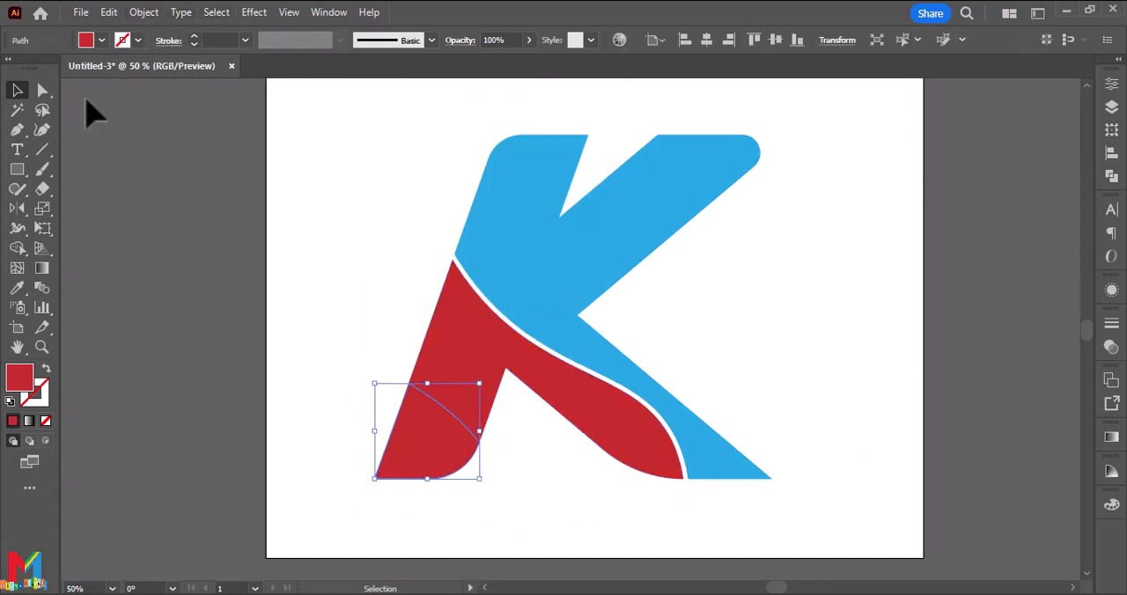
{"action": "left_click", "coordinate": [101, 40]}
{"action": "left_click", "coordinate": [161, 69]}
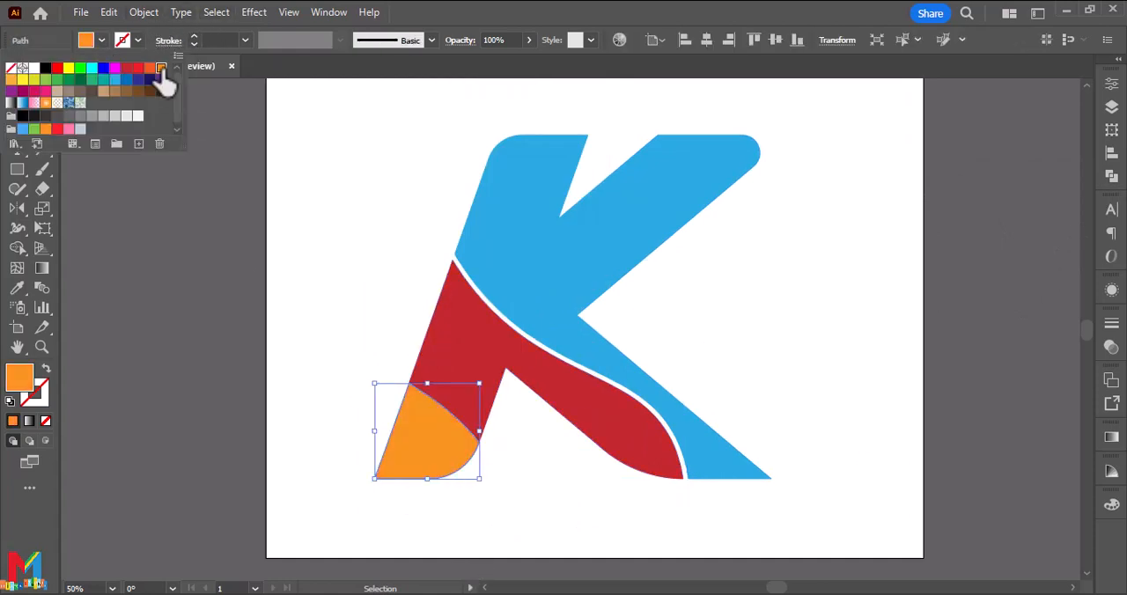
Offset the orange foot piece's path outward, keeping the existing offset settings.
{"action": "left_click", "coordinate": [149, 14]}
{"action": "mouse_move", "coordinate": [273, 428]}
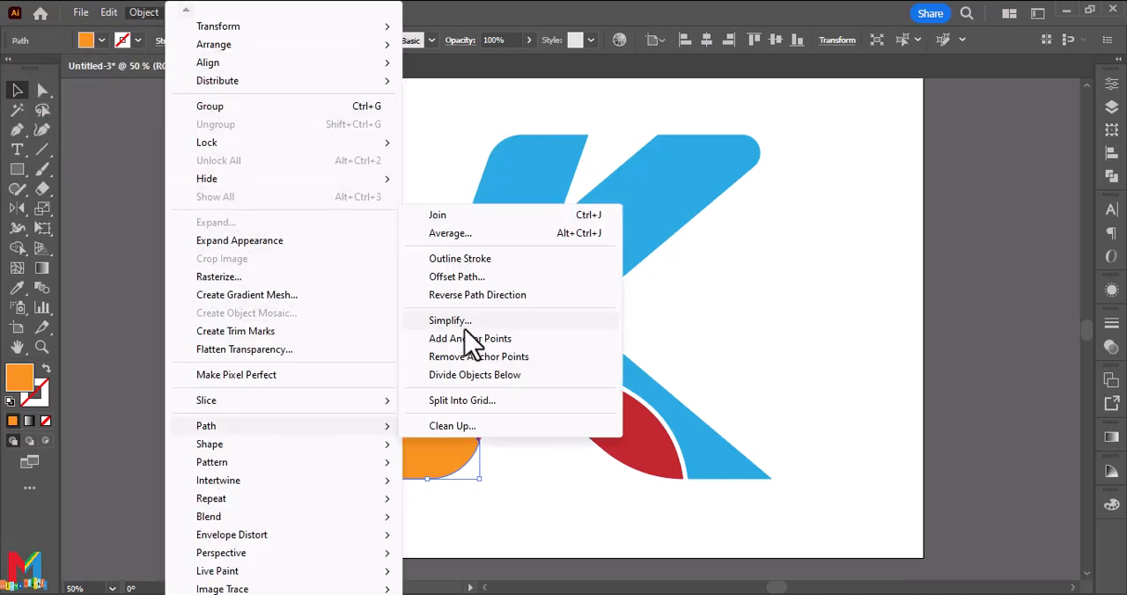
{"action": "left_click", "coordinate": [471, 280]}
{"action": "left_click", "coordinate": [619, 443]}
{"action": "left_click", "coordinate": [540, 520]}
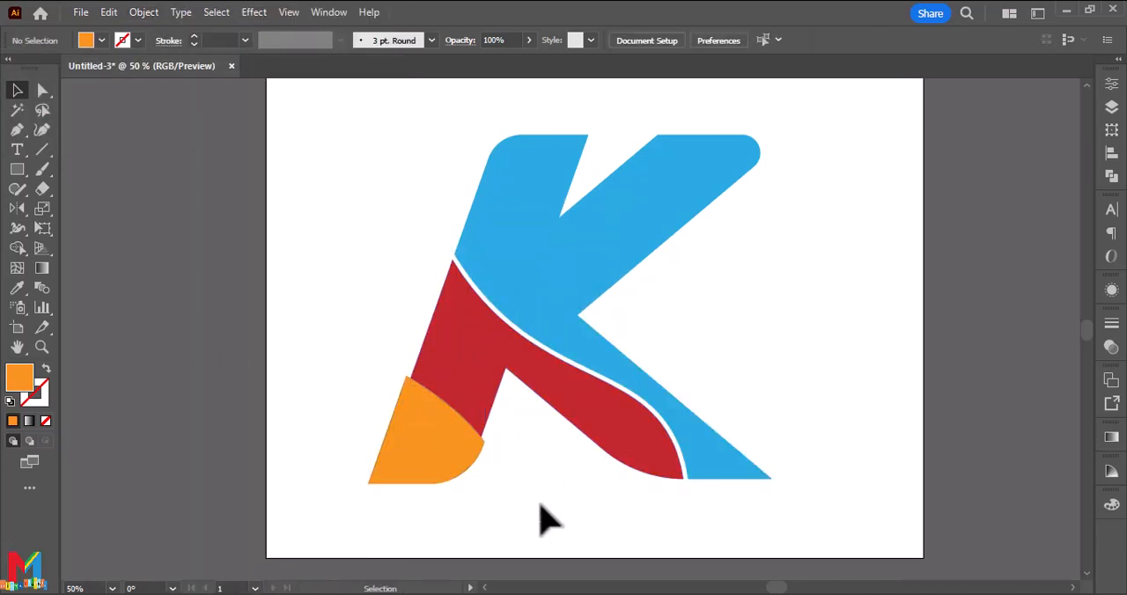
Remove the offset strips around the orange foot with the Shape Builder tool, leaving a narrow gap below the red shape.
{"action": "left_click_drag", "start_coordinate": [540, 520], "coordinate": [277, 403]}
{"action": "key", "text": "ctrl+1"}
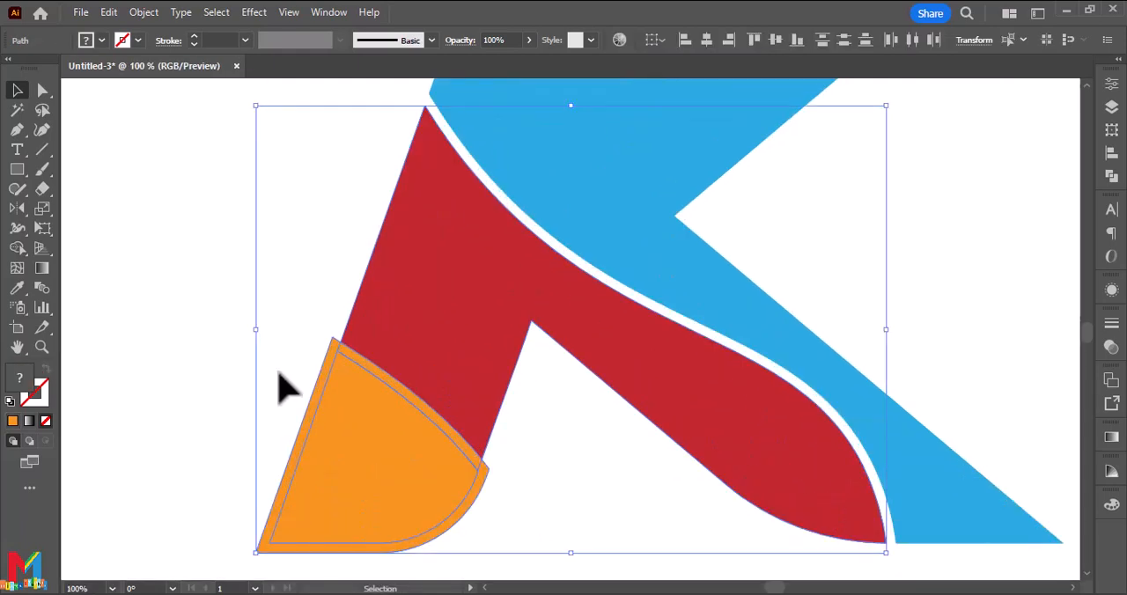
{"action": "left_click", "coordinate": [18, 249]}
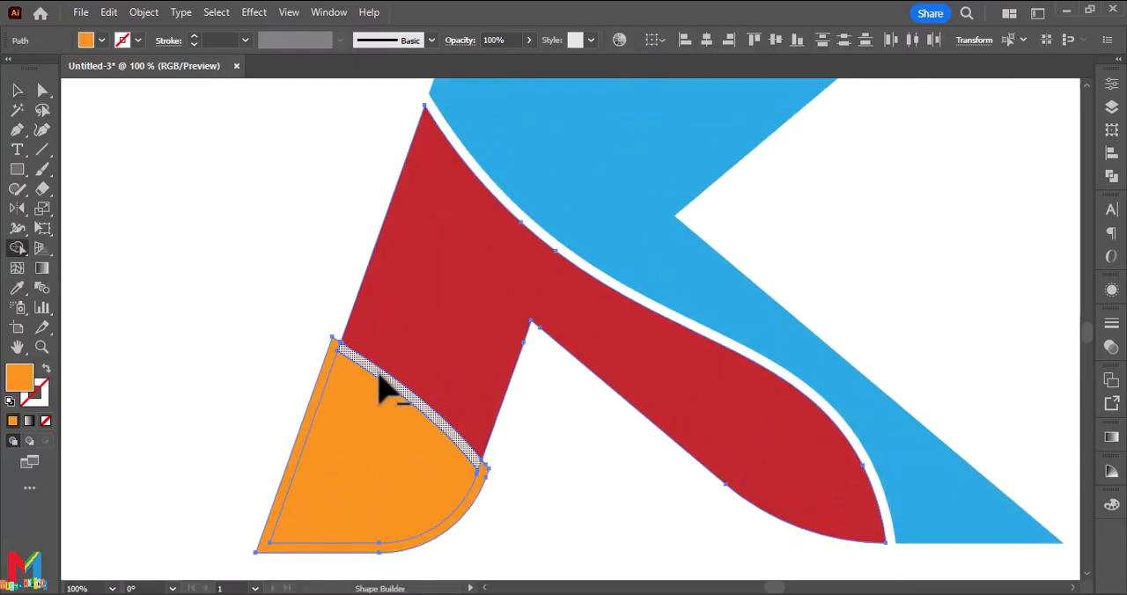
{"action": "left_click", "coordinate": [323, 378], "text": "alt"}
{"action": "key", "text": "ctrl+shift+a"}
{"action": "scroll", "coordinate": [272, 327], "scroll_direction": "up", "scroll_amount": 2}
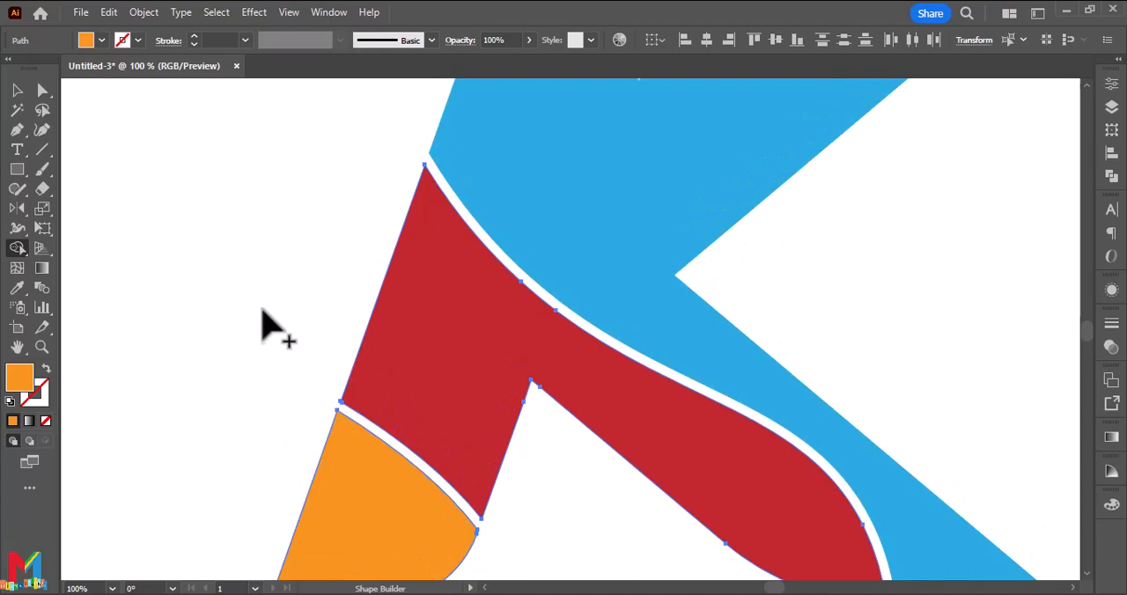
{"action": "left_click", "coordinate": [18, 90]}
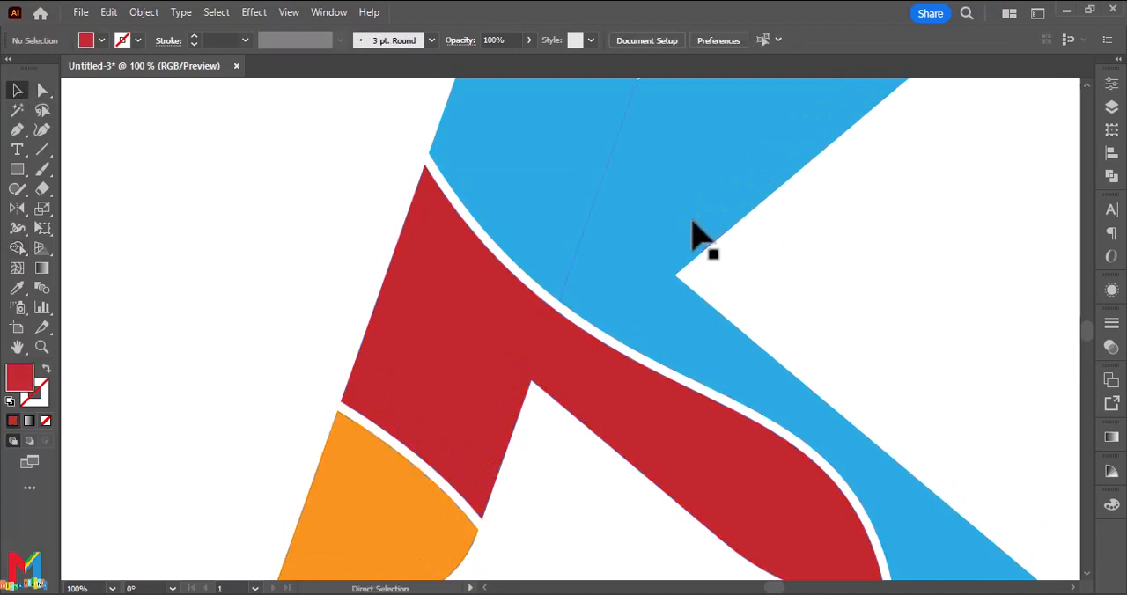
Offset the blue upper stem piece's path by 10 px with miter joins and a miter limit of 4.
{"action": "key", "text": "ctrl+minus"}
{"action": "key", "text": "ctrl+minus"}
{"action": "left_click", "coordinate": [571, 271]}
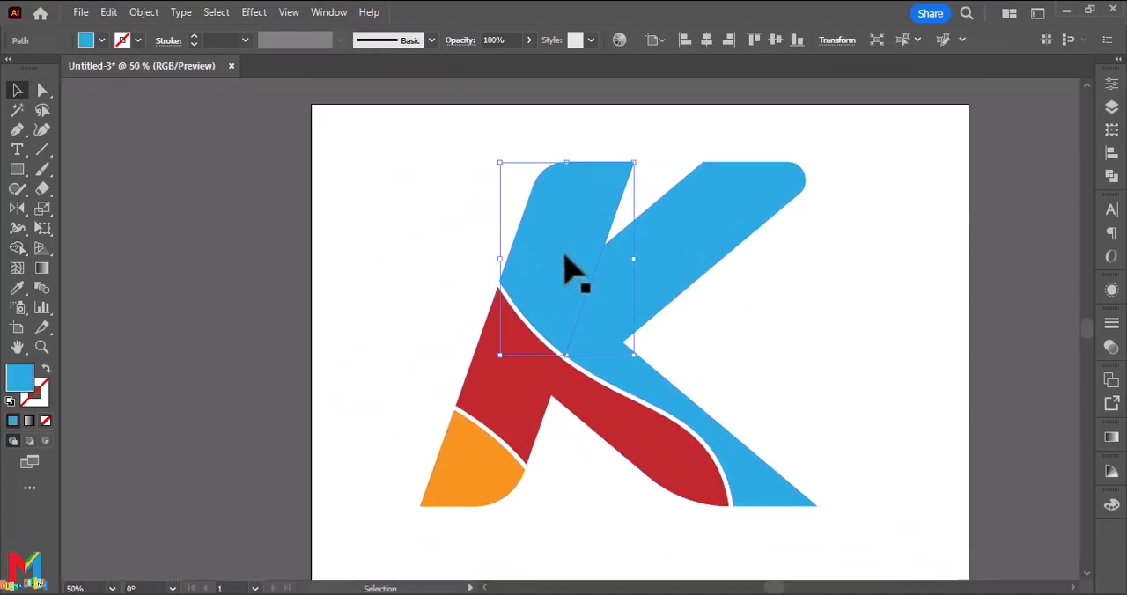
{"action": "left_click", "coordinate": [145, 13]}
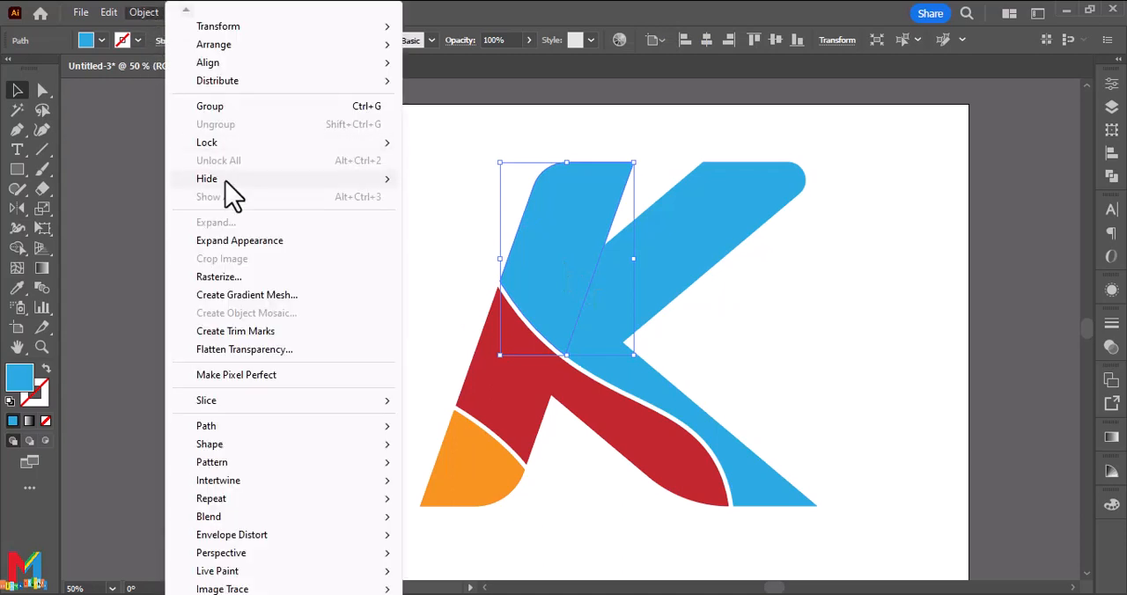
{"action": "mouse_move", "coordinate": [284, 427]}
{"action": "left_click", "coordinate": [475, 277]}
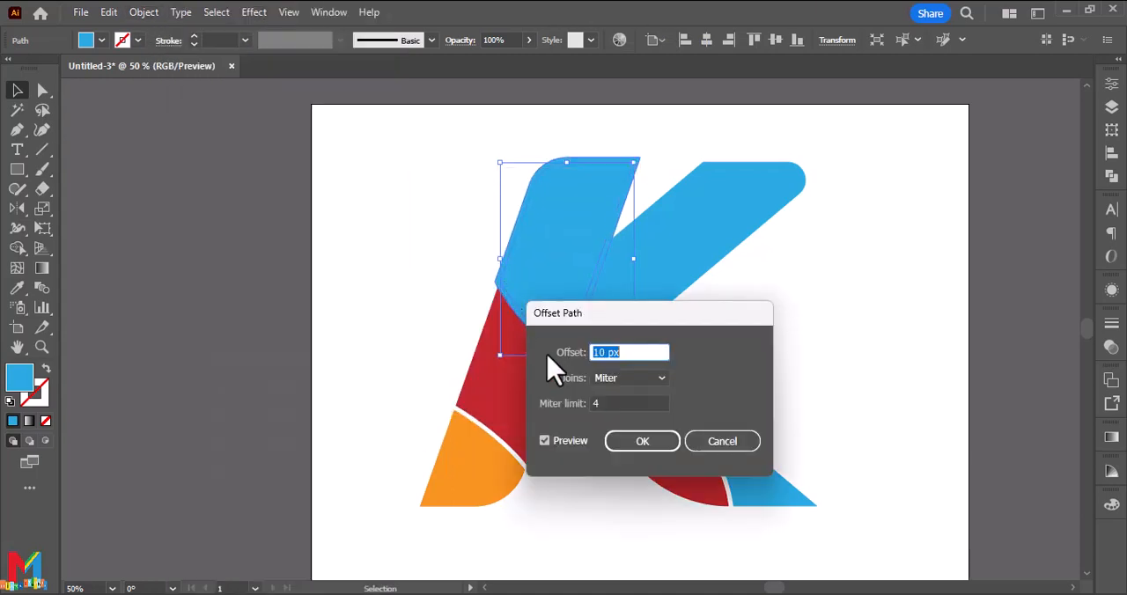
{"action": "left_click", "coordinate": [641, 445]}
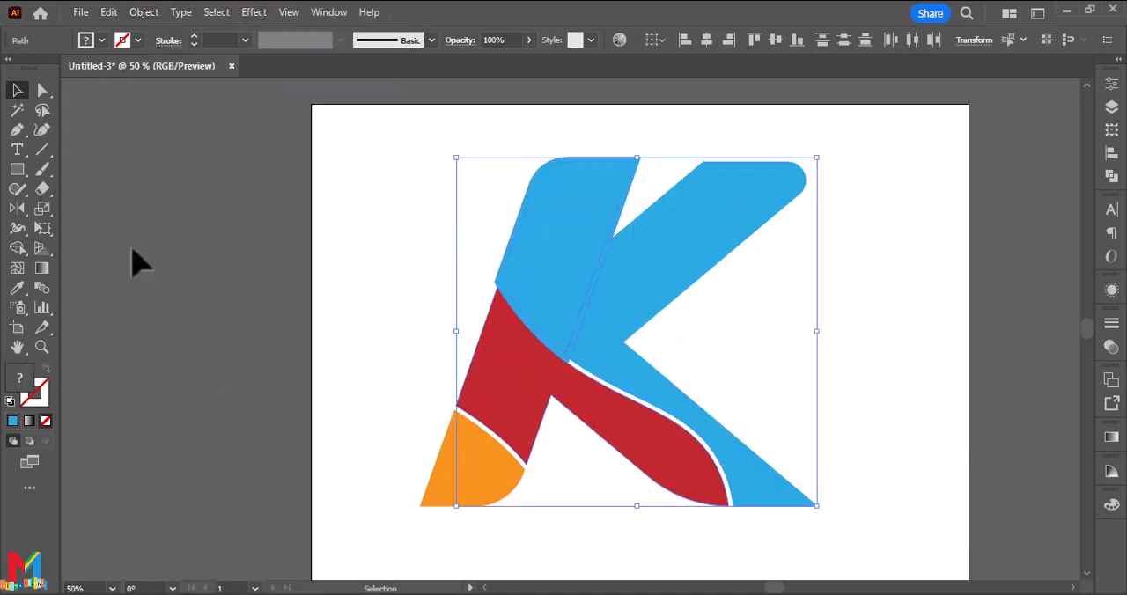
Remove the offset strips around the blue stem piece with the Shape Builder tool, leaving a gap between stem and arm.
{"action": "left_click", "coordinate": [21, 249]}
{"action": "key", "text": "ctrl+1"}
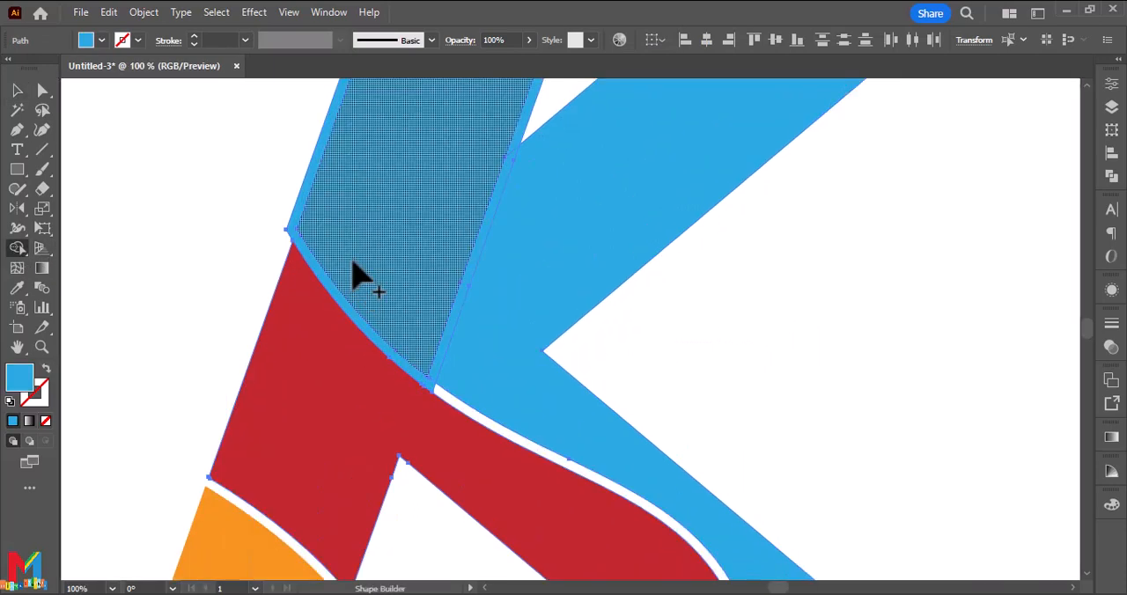
{"action": "scroll", "coordinate": [492, 230], "scroll_direction": "up", "scroll_amount": 3}
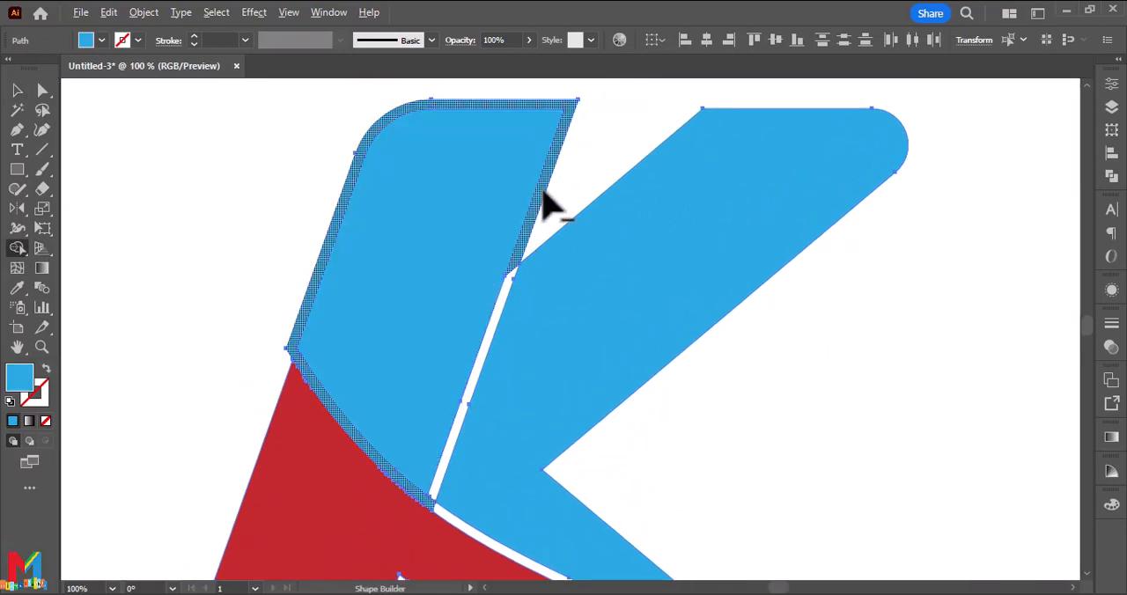
{"action": "key", "text": "v"}
{"action": "left_click", "coordinate": [156, 209]}
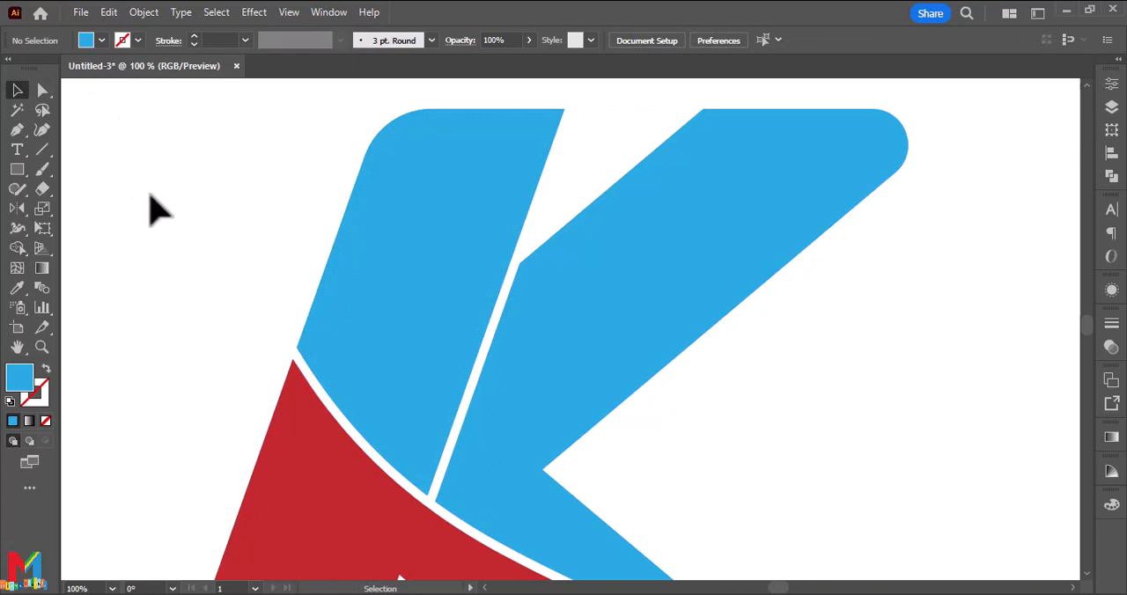
Apply a white-to-black linear gradient fill to the blue upper stem piece.
{"action": "key", "text": "ctrl+minus"}
{"action": "key", "text": "ctrl+minus"}
{"action": "key", "text": "ctrl+minus"}
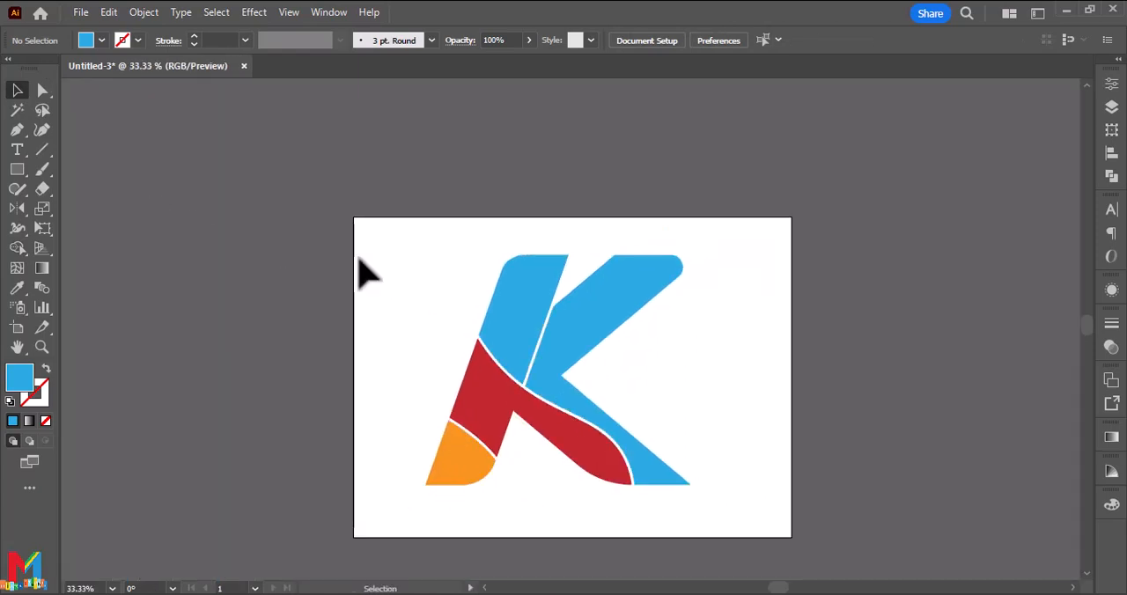
{"action": "left_click", "coordinate": [533, 314]}
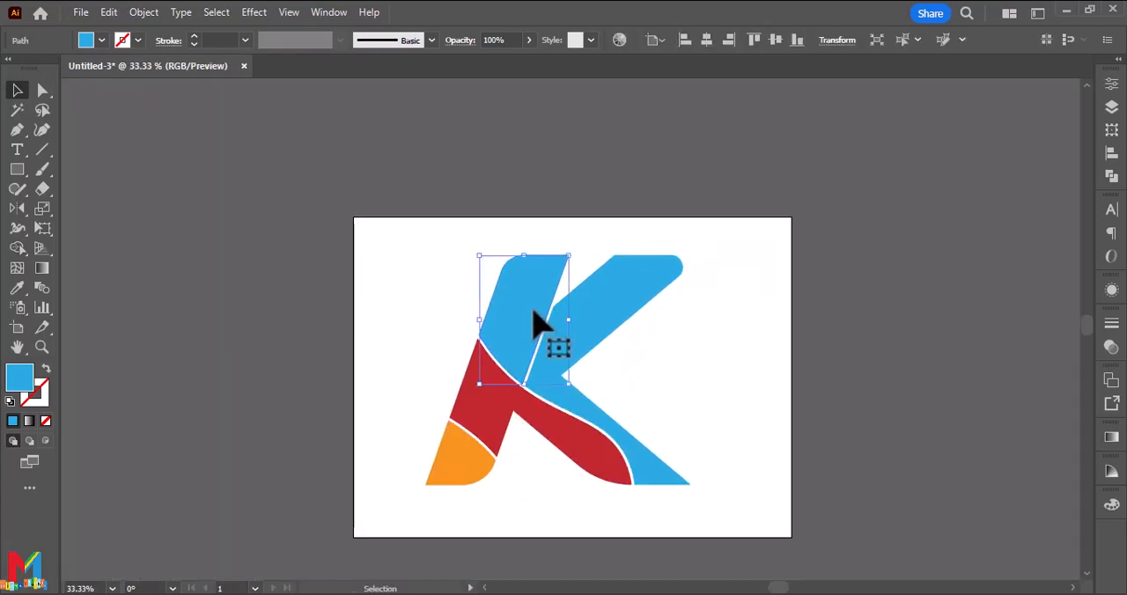
{"action": "left_click", "coordinate": [1111, 437]}
{"action": "left_click", "coordinate": [924, 440]}
Set the gradient's starting colour stop to the light blue swatch R=63 G=169 B=245.
{"action": "left_click", "coordinate": [918, 526]}
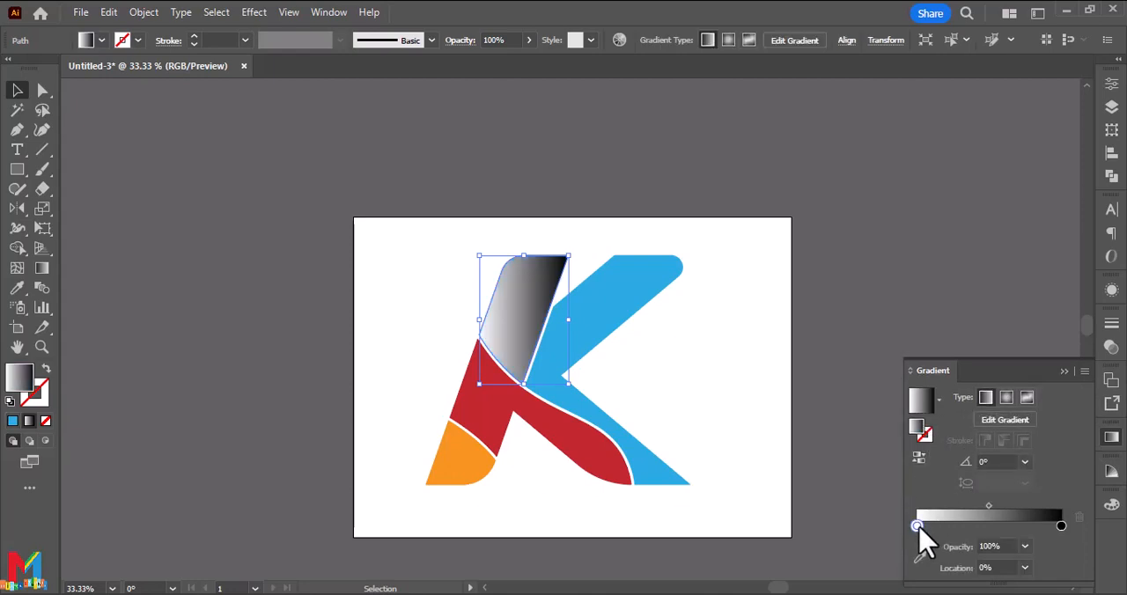
{"action": "double_click", "coordinate": [917, 526]}
{"action": "left_click", "coordinate": [849, 379]}
{"action": "left_click", "coordinate": [883, 392]}
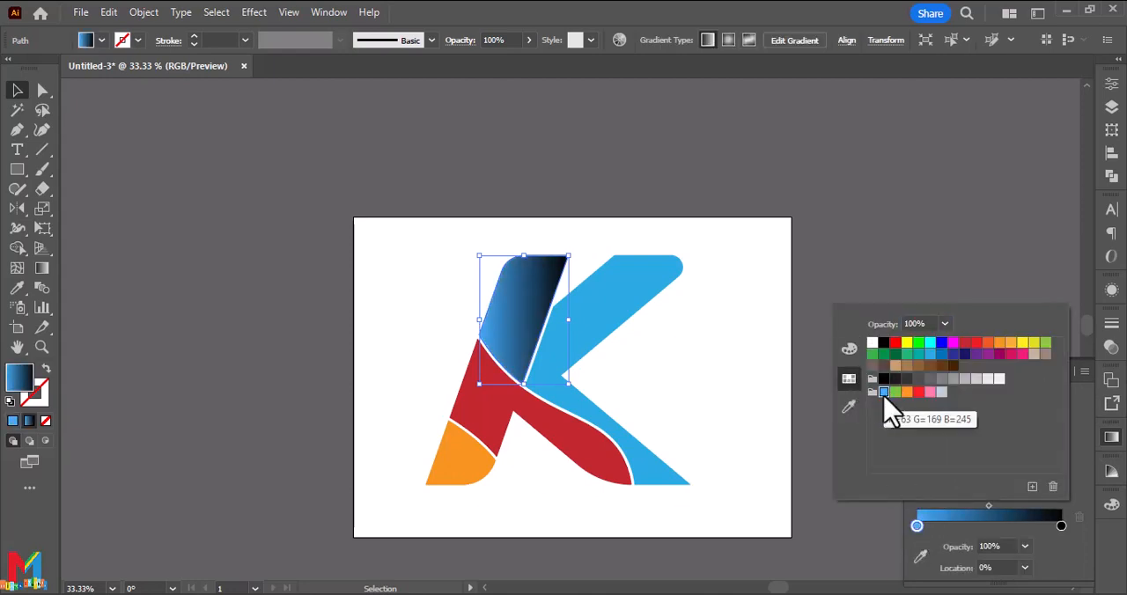
Set the gradient's end colour stop to a deep blue, R 0, G 77, B 188 (004DBC), starting from the R=0 G=113 B=188 swatch.
{"action": "double_click", "coordinate": [1061, 526]}
{"action": "left_click", "coordinate": [849, 352]}
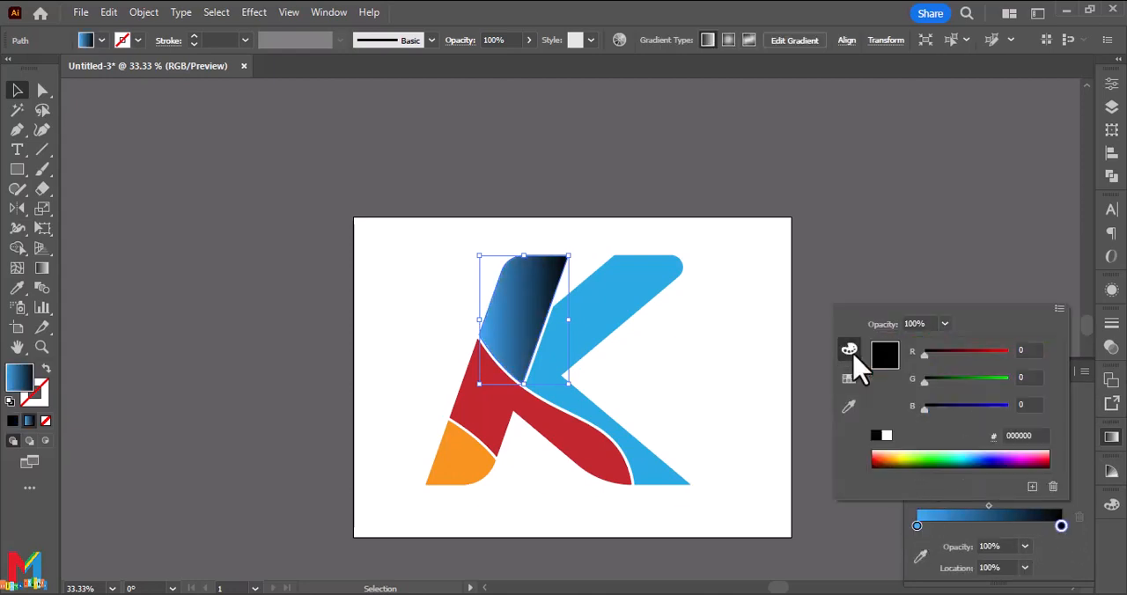
{"action": "left_click", "coordinate": [851, 379]}
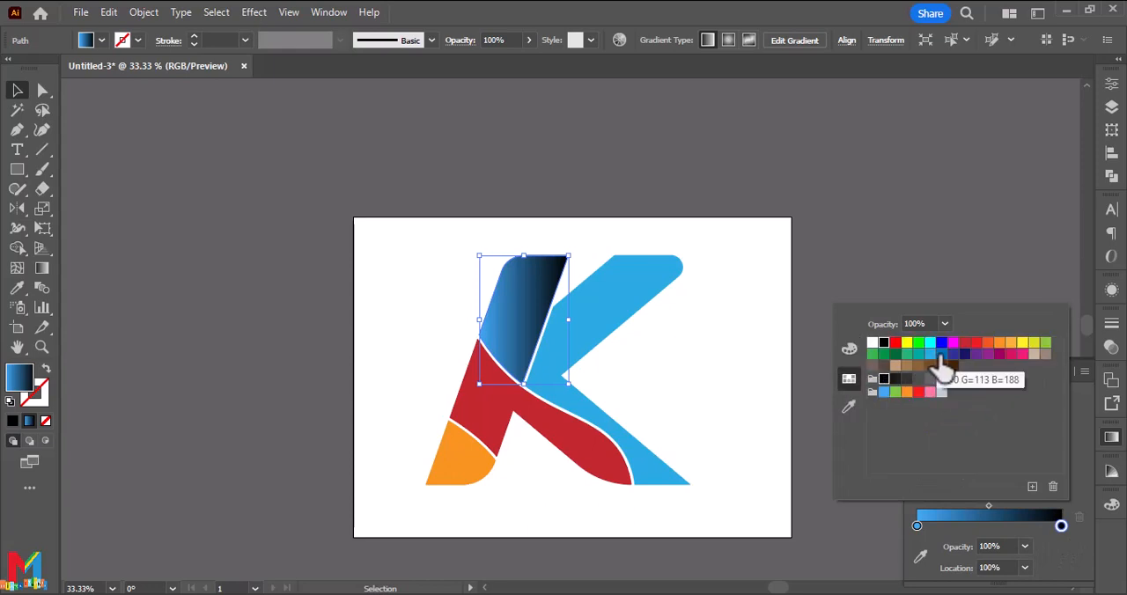
{"action": "left_click", "coordinate": [941, 353]}
{"action": "left_click", "coordinate": [851, 351]}
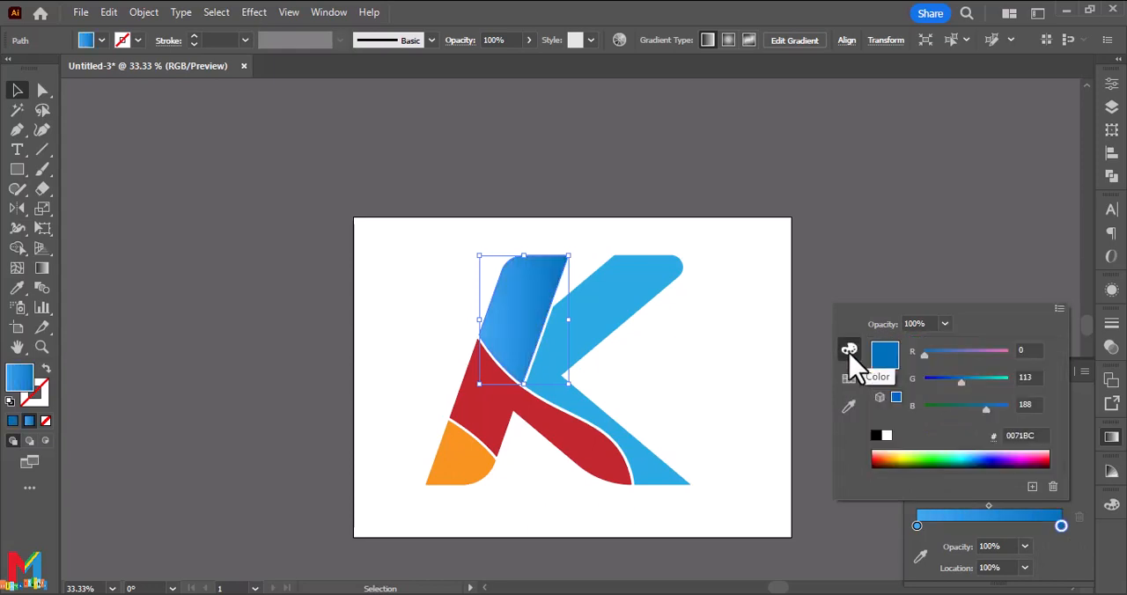
{"action": "left_click_drag", "start_coordinate": [954, 382], "coordinate": [949, 382]}
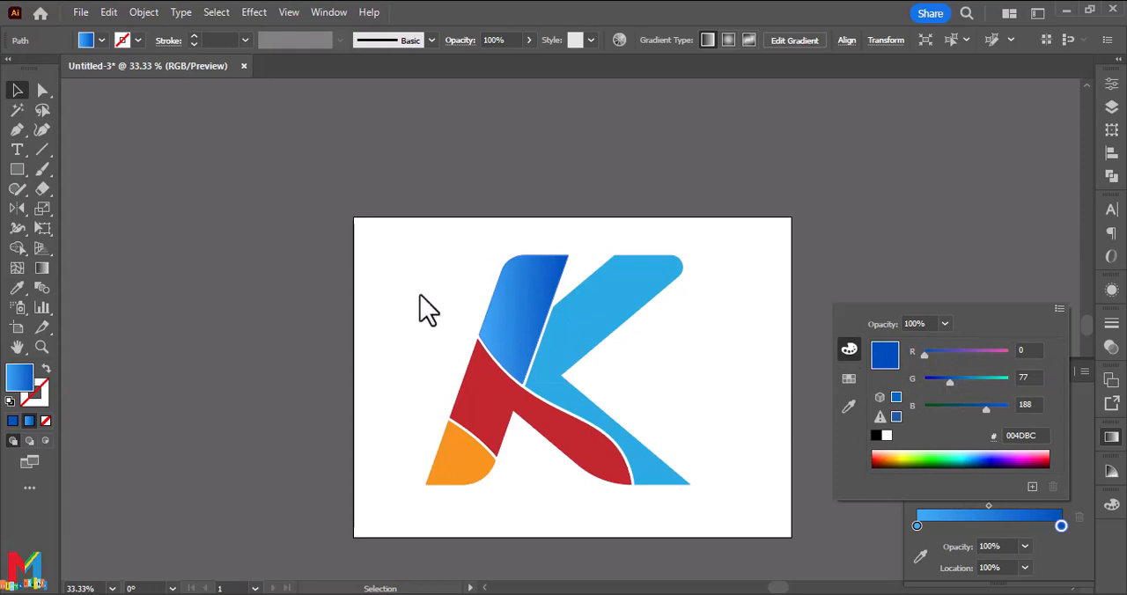
Copy the stem's blue gradient onto the flat blue arm-and-leg shape with the Eyedropper tool.
{"action": "left_click", "coordinate": [582, 347]}
{"action": "left_click", "coordinate": [672, 352]}
{"action": "left_click", "coordinate": [511, 308]}
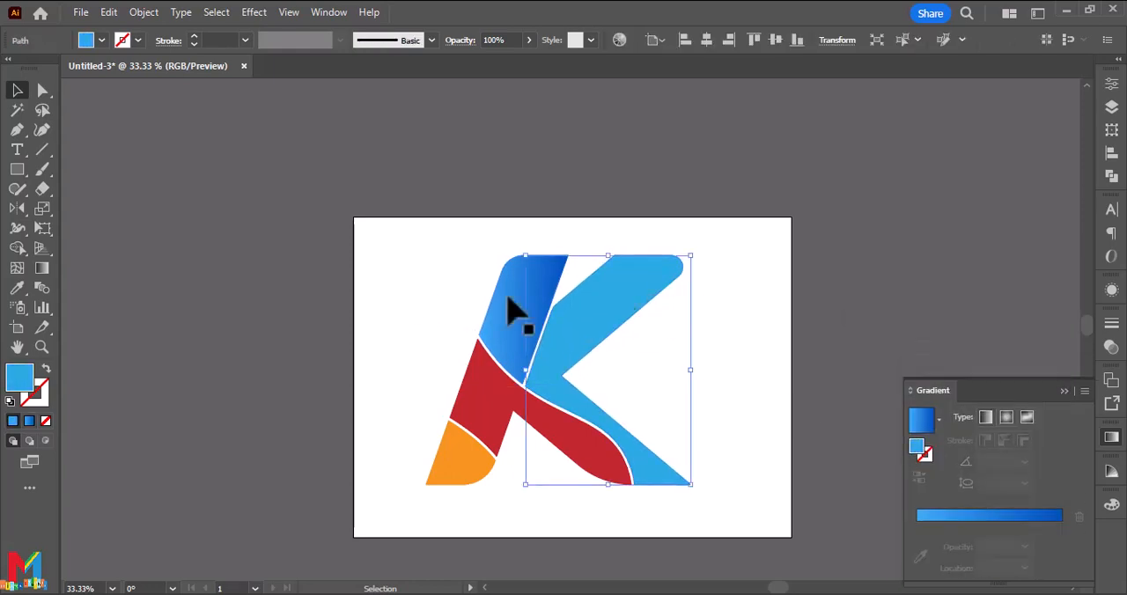
{"action": "left_click", "coordinate": [17, 287]}
{"action": "left_click", "coordinate": [506, 303]}
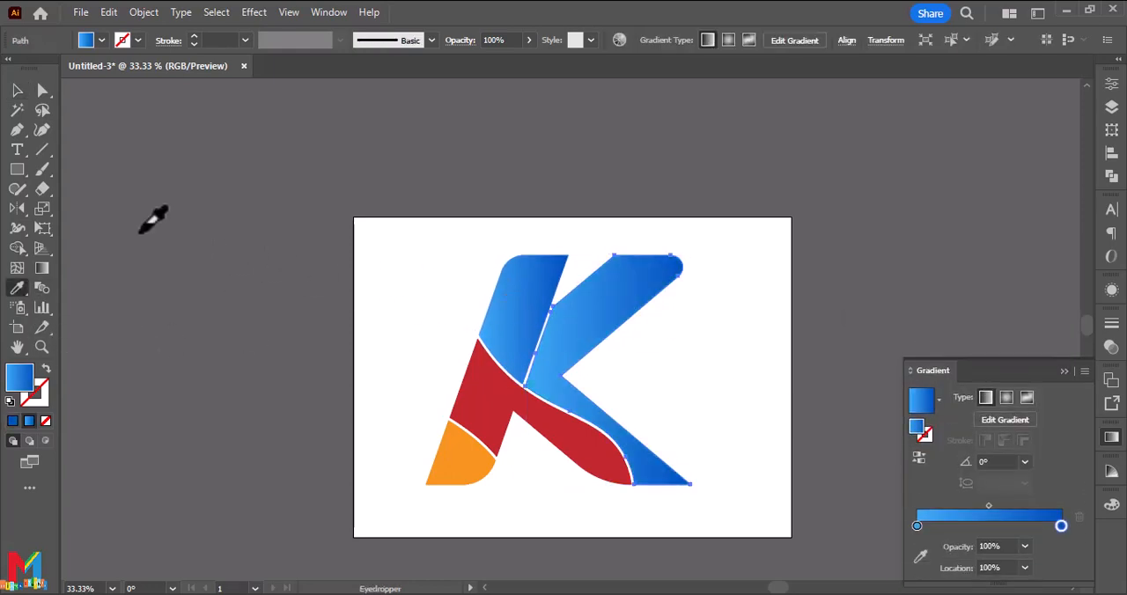
{"action": "left_click", "coordinate": [17, 90]}
{"action": "left_click", "coordinate": [360, 388]}
Apply the White, Black linear gradient fill to the flat red piece in the middle of the K.
{"action": "left_click", "coordinate": [472, 427]}
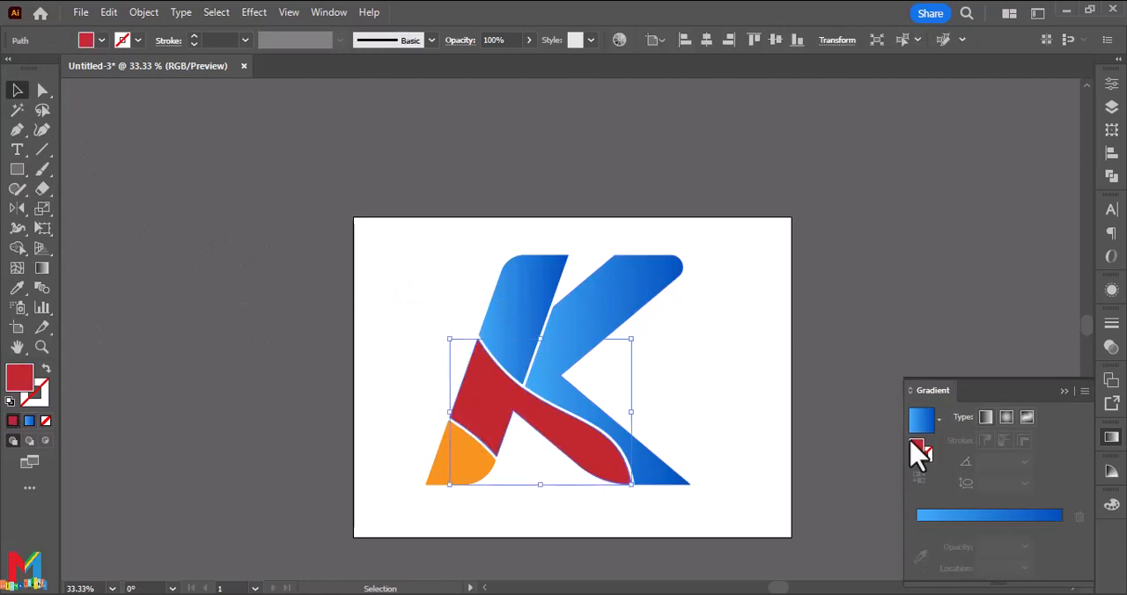
{"action": "left_click", "coordinate": [939, 419]}
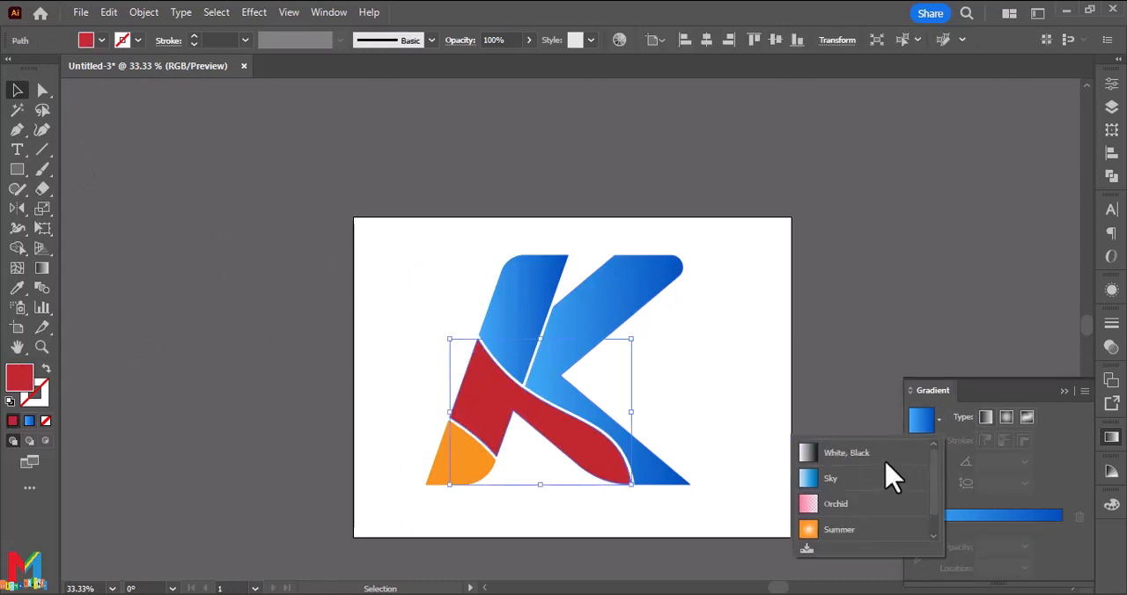
{"action": "left_click", "coordinate": [881, 453]}
Colour the middle piece's gradient from the pink swatch at the starting stop to the bright red swatch at the end stop.
{"action": "double_click", "coordinate": [916, 525]}
{"action": "left_click", "coordinate": [850, 379]}
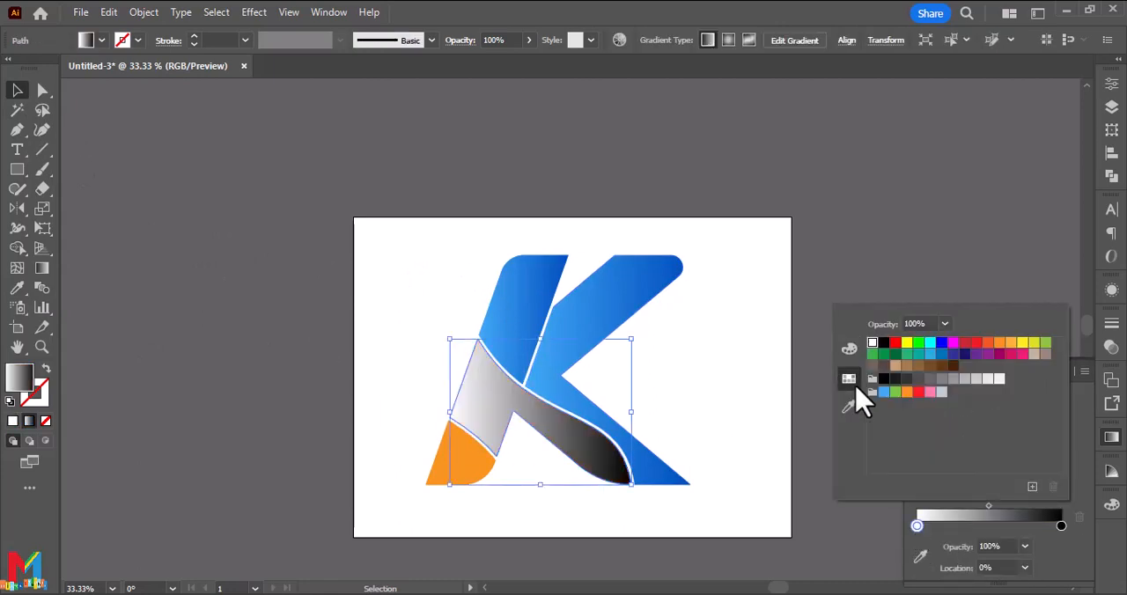
{"action": "left_click", "coordinate": [930, 391]}
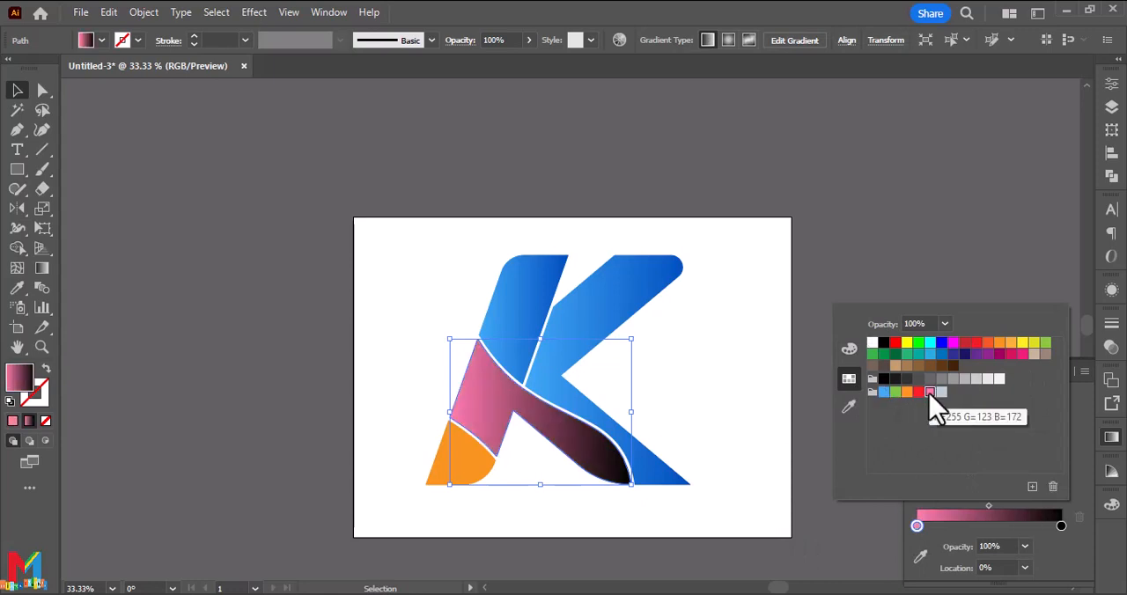
{"action": "double_click", "coordinate": [1061, 527]}
{"action": "left_click", "coordinate": [977, 352]}
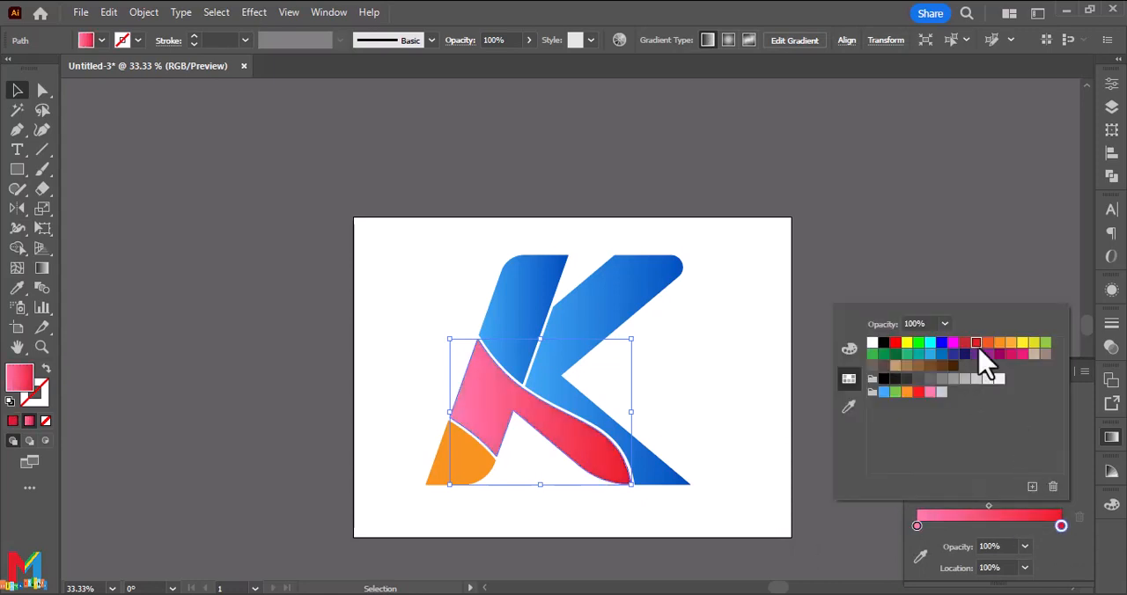
{"action": "left_click", "coordinate": [724, 532]}
Apply the last-used linear gradient to the orange foot piece and set its starting colour stop to the yellow swatch.
{"action": "left_click", "coordinate": [462, 457]}
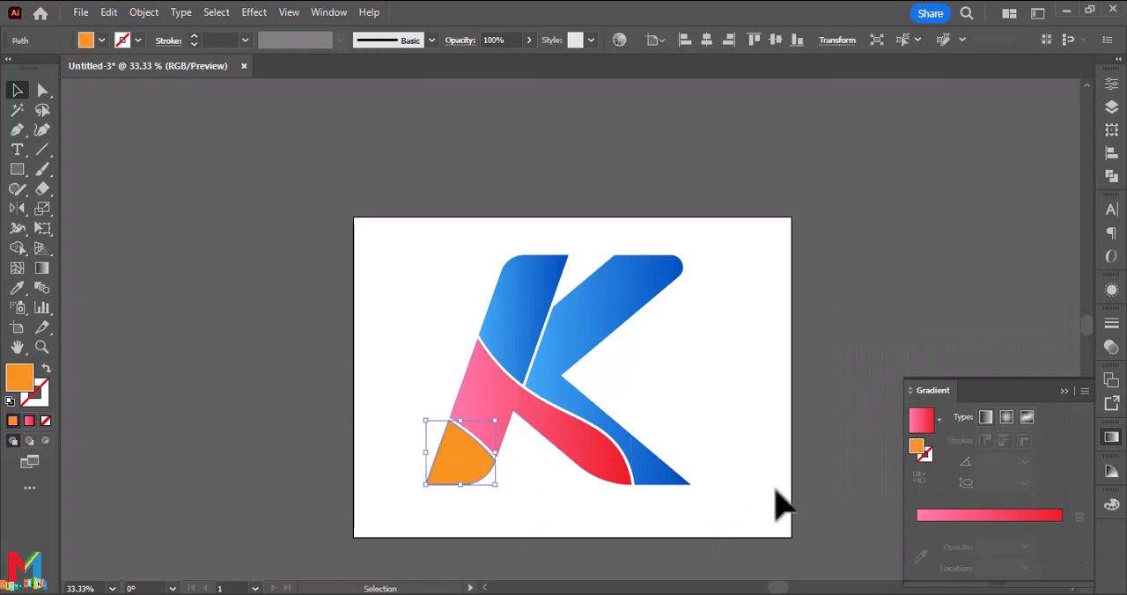
{"action": "left_click", "coordinate": [921, 421]}
{"action": "double_click", "coordinate": [916, 526]}
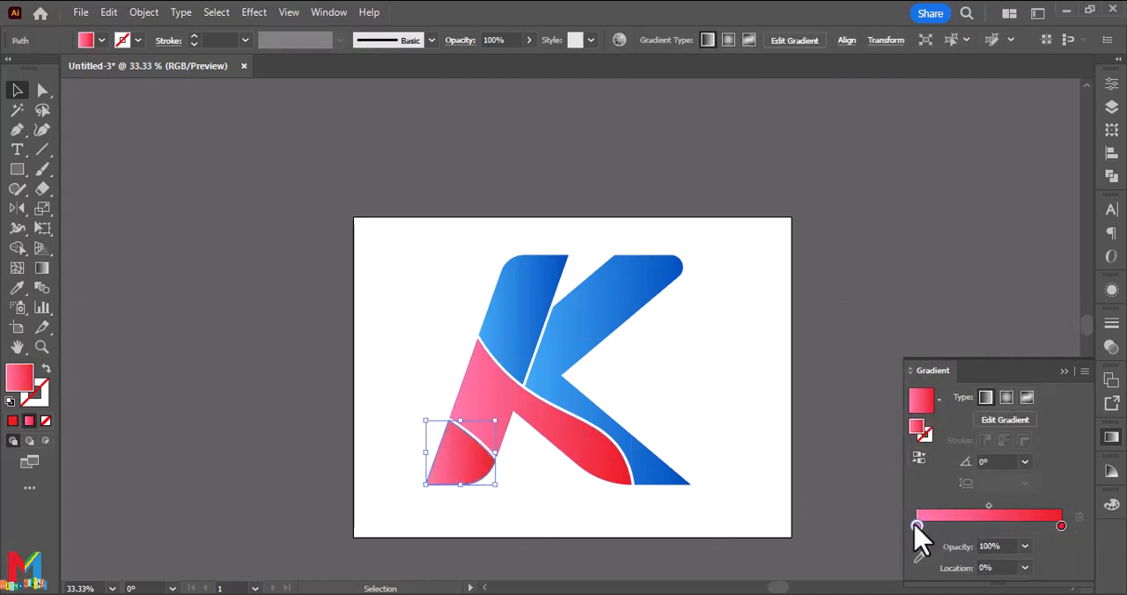
{"action": "left_click", "coordinate": [907, 343]}
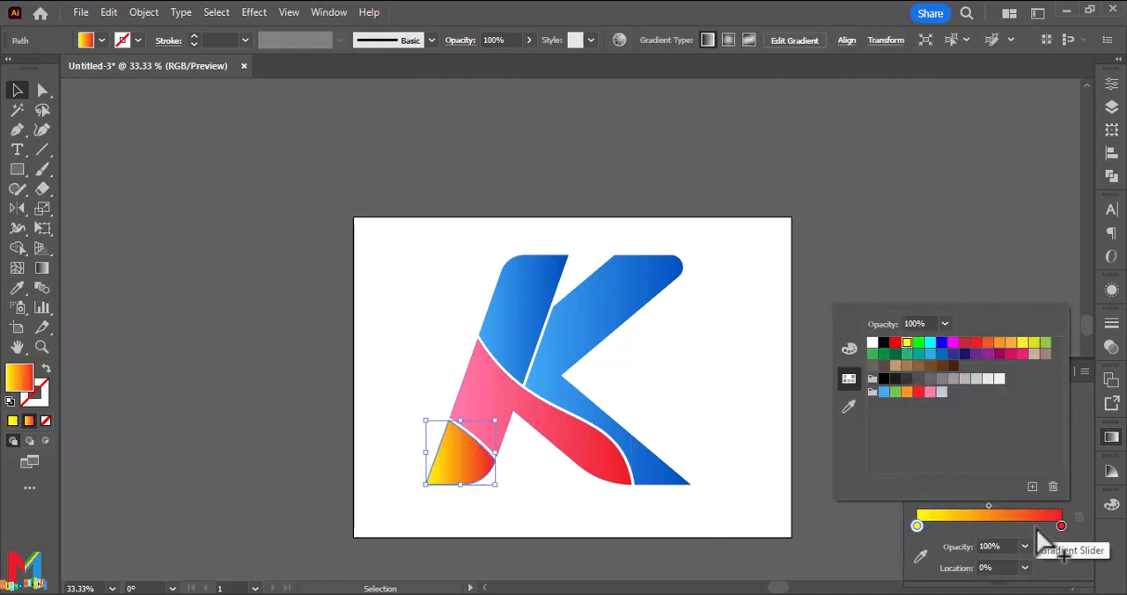
Set the foot piece's end colour stop to the dark orange swatch, after trying the light orange one.
{"action": "double_click", "coordinate": [1060, 527]}
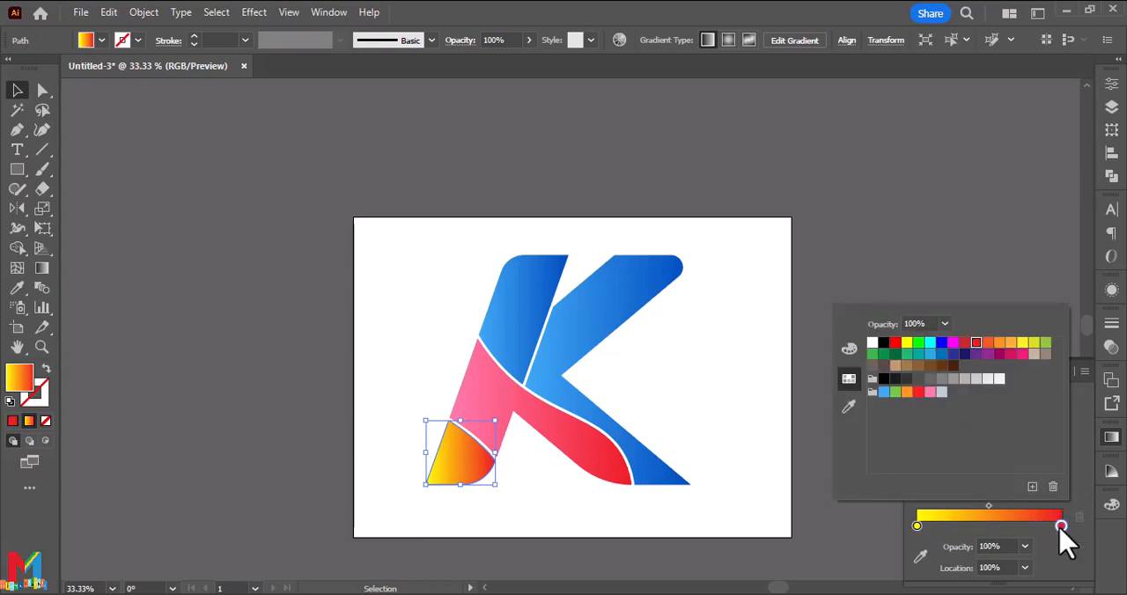
{"action": "left_click", "coordinate": [1010, 344]}
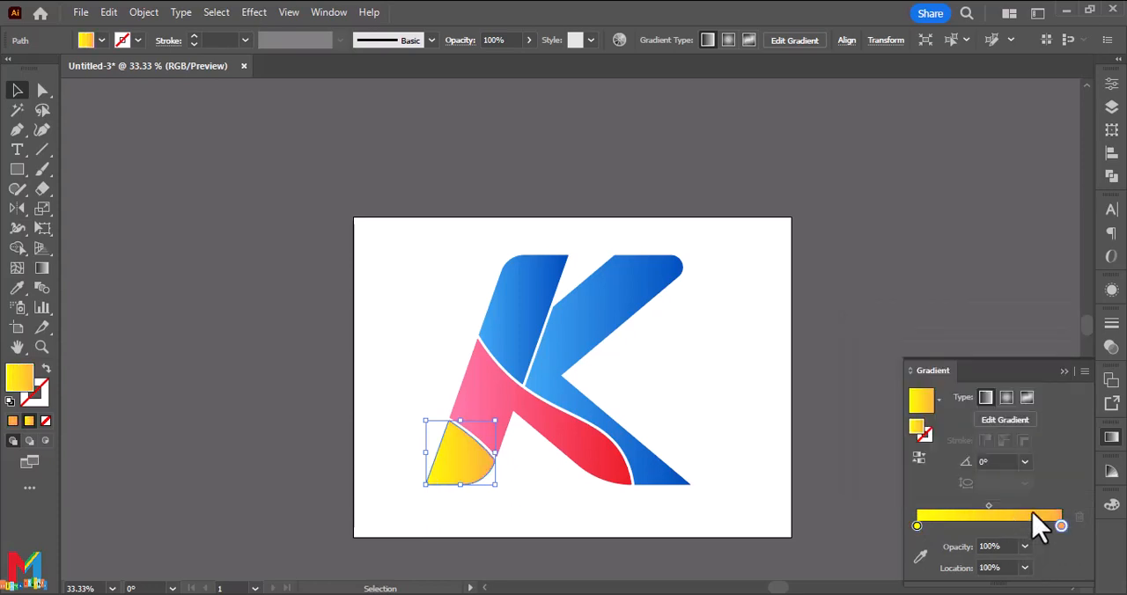
{"action": "left_click_drag", "start_coordinate": [1066, 526], "coordinate": [1068, 528]}
{"action": "double_click", "coordinate": [1068, 528]}
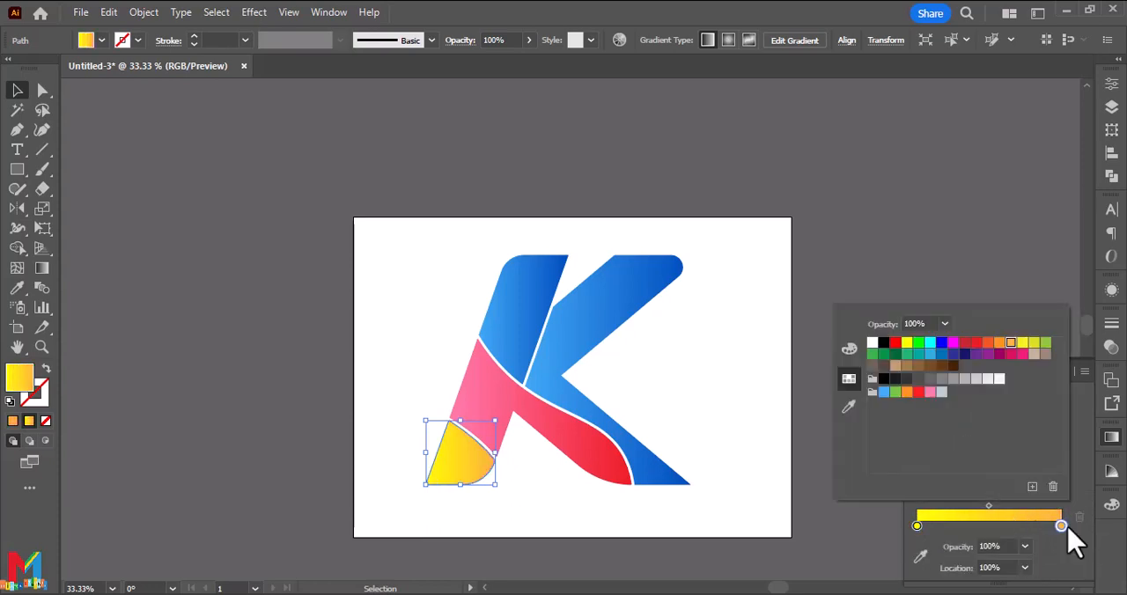
{"action": "left_click", "coordinate": [991, 344]}
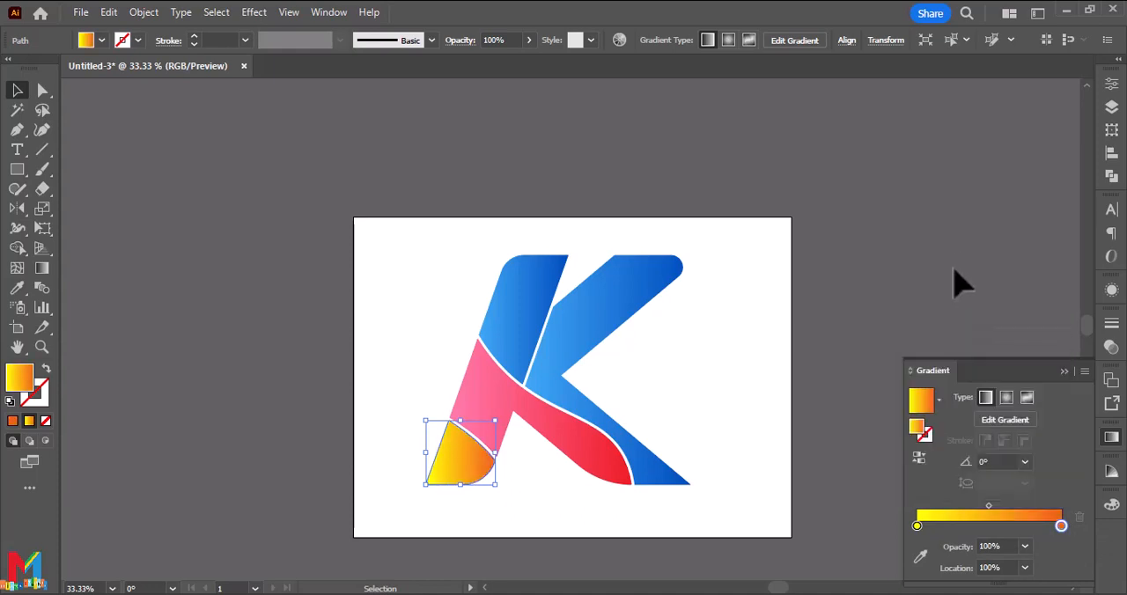
Redirect the blue upper stem's gradient with the Gradient tool to run steeply downward, from light at the top to dark at the bottom.
{"action": "left_click", "coordinate": [530, 319]}
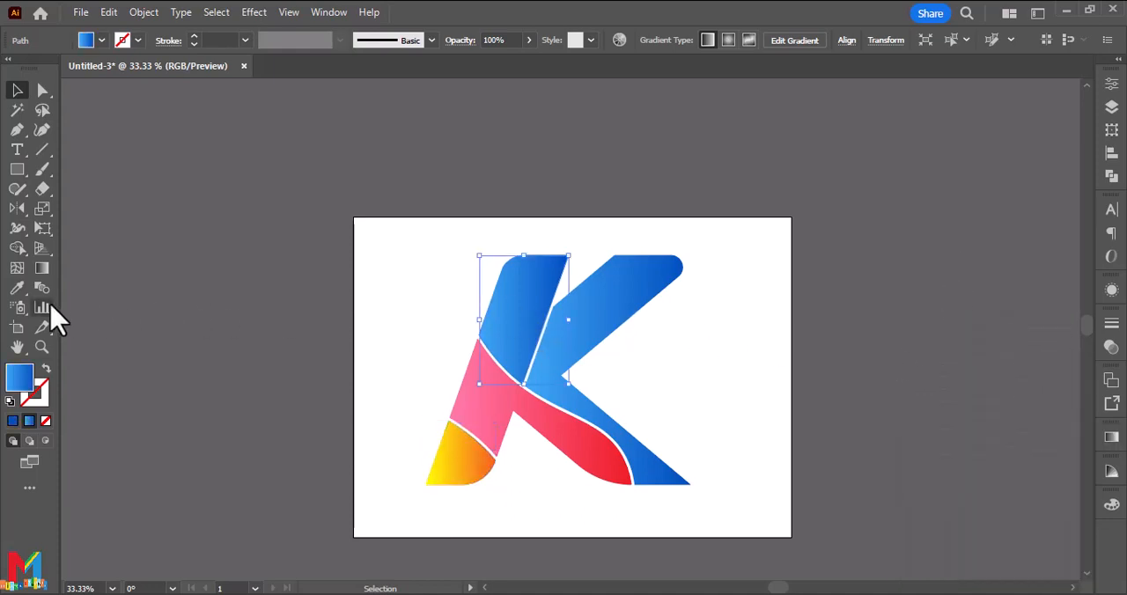
{"action": "left_click", "coordinate": [41, 268]}
{"action": "left_click_drag", "start_coordinate": [484, 192], "coordinate": [525, 392]}
{"action": "left_click", "coordinate": [17, 90]}
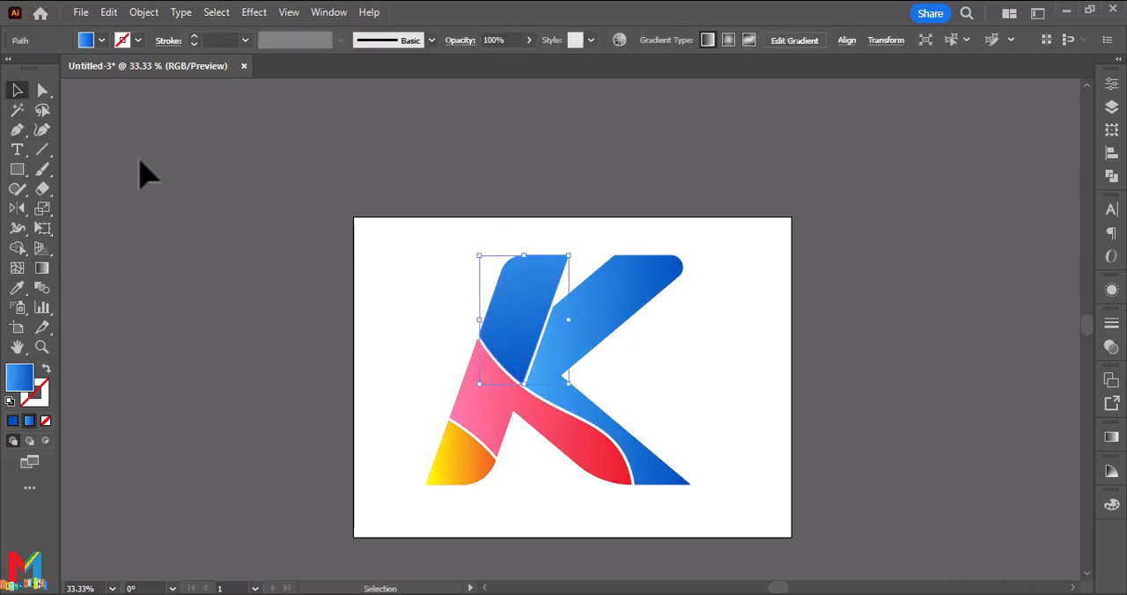
Redirect the blue arm-and-leg shape's gradient diagonally, from above its upper left down past the leg's lower right tip.
{"action": "left_click", "coordinate": [574, 322]}
{"action": "left_click", "coordinate": [42, 268]}
{"action": "left_click_drag", "start_coordinate": [528, 215], "coordinate": [713, 489]}
{"action": "left_click", "coordinate": [17, 90]}
{"action": "left_click", "coordinate": [302, 352]}
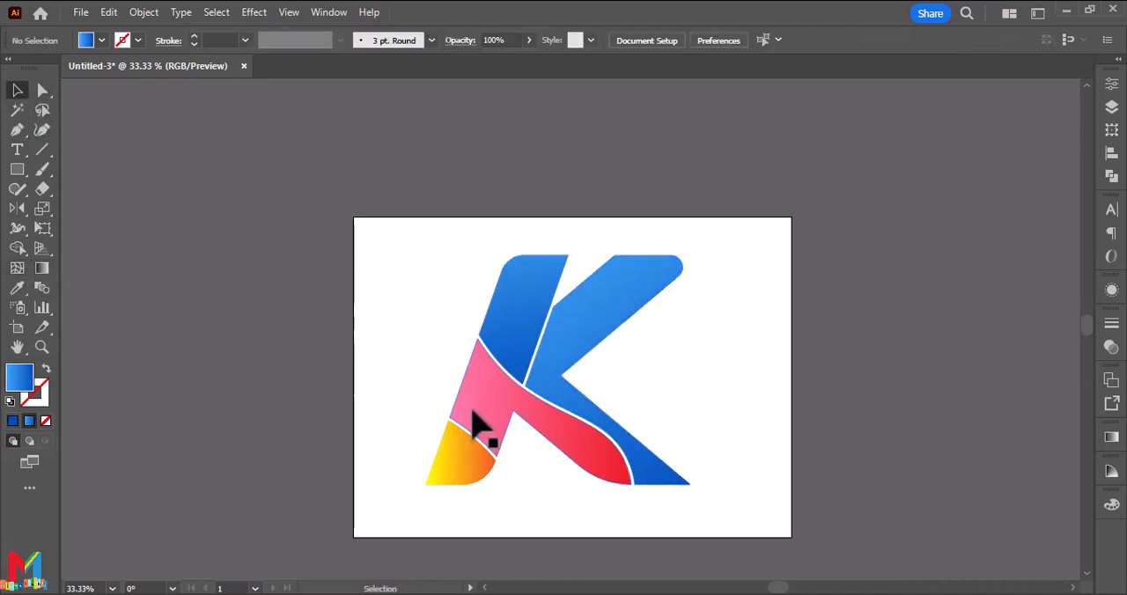
Redirect the foot piece's yellow-orange gradient along a long diagonal from far above its upper left to below its lower right.
{"action": "left_click", "coordinate": [471, 445]}
{"action": "left_click", "coordinate": [41, 268]}
{"action": "left_click_drag", "start_coordinate": [290, 284], "coordinate": [499, 585]}
{"action": "left_click", "coordinate": [17, 92]}
Redirect the middle piece's pink-to-red gradient diagonally from the artboard's upper right side to its lower left corner.
{"action": "left_click", "coordinate": [438, 324]}
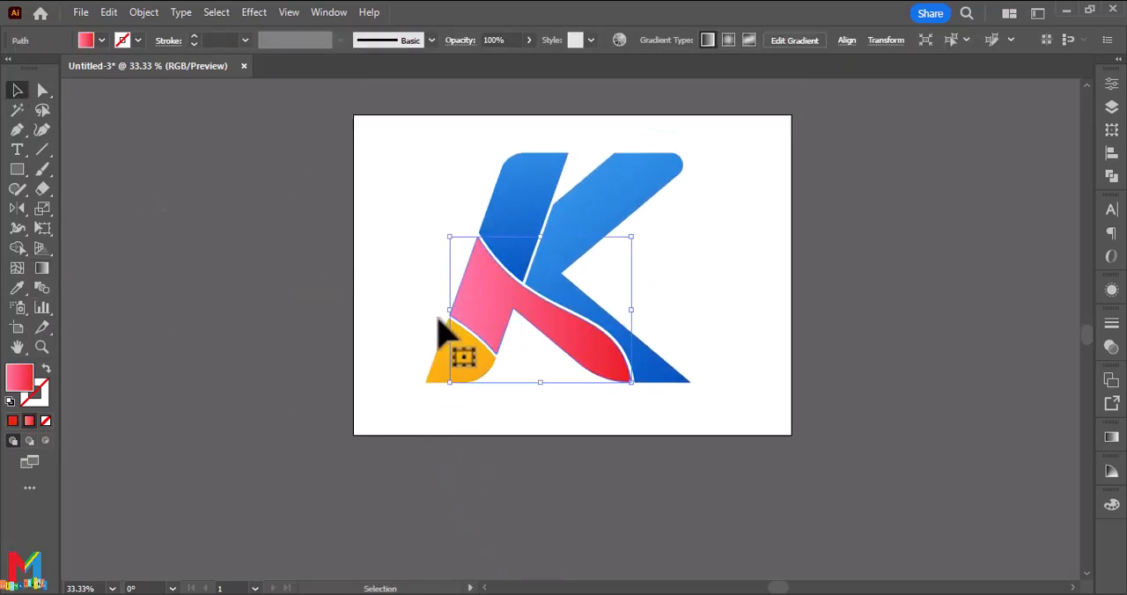
{"action": "left_click", "coordinate": [41, 267]}
{"action": "left_click_drag", "start_coordinate": [746, 214], "coordinate": [369, 404]}
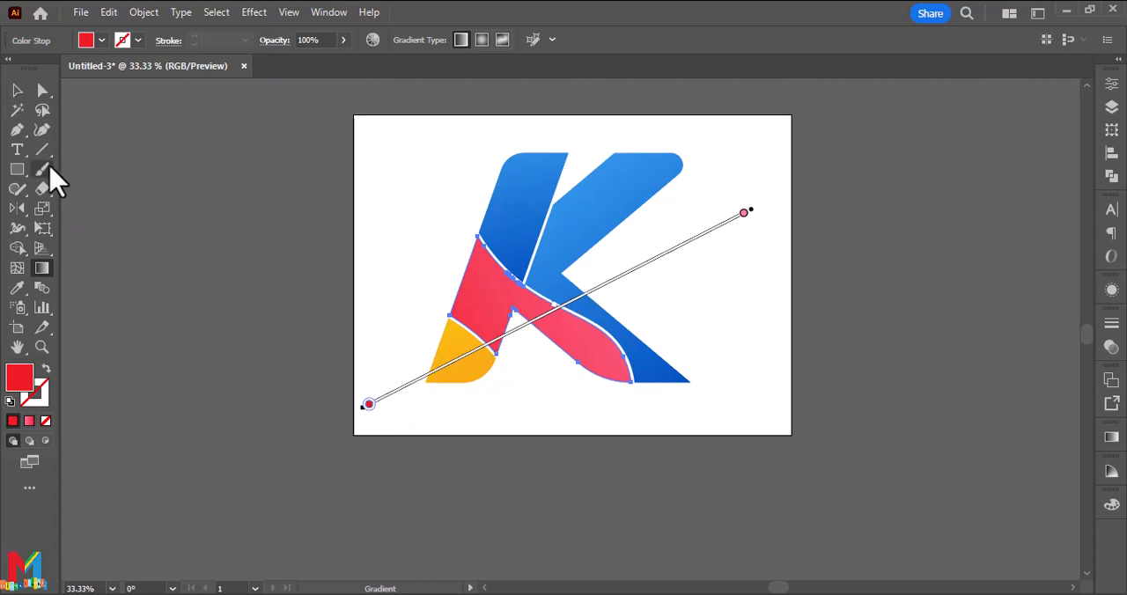
{"action": "left_click", "coordinate": [15, 95]}
{"action": "left_click", "coordinate": [350, 440]}
Select all pieces of the K, enlarge the logo slightly and centre it on the artboard.
{"action": "scroll", "coordinate": [349, 439], "scroll_direction": "up", "scroll_amount": 5}
{"action": "left_click_drag", "start_coordinate": [742, 255], "coordinate": [330, 495]}
{"action": "left_click_drag", "start_coordinate": [558, 483], "coordinate": [561, 498]}
{"action": "mouse_move", "coordinate": [570, 468]}
{"action": "left_mouse_down"}
{"action": "mouse_move", "coordinate": [587, 468]}
{"action": "mouse_move", "coordinate": [582, 483]}
{"action": "left_mouse_up"}
{"action": "left_click", "coordinate": [752, 428]}
{"action": "scroll", "coordinate": [760, 432], "scroll_direction": "down", "scroll_amount": 3}
{"action": "scroll", "coordinate": [757, 425], "scroll_direction": "up", "scroll_amount": 1}
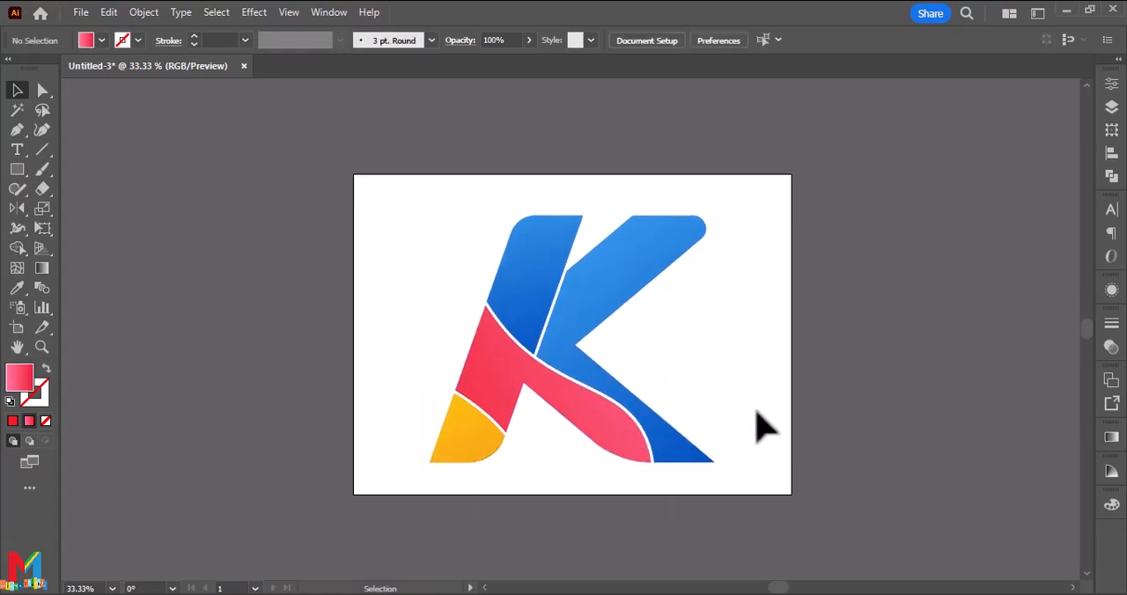